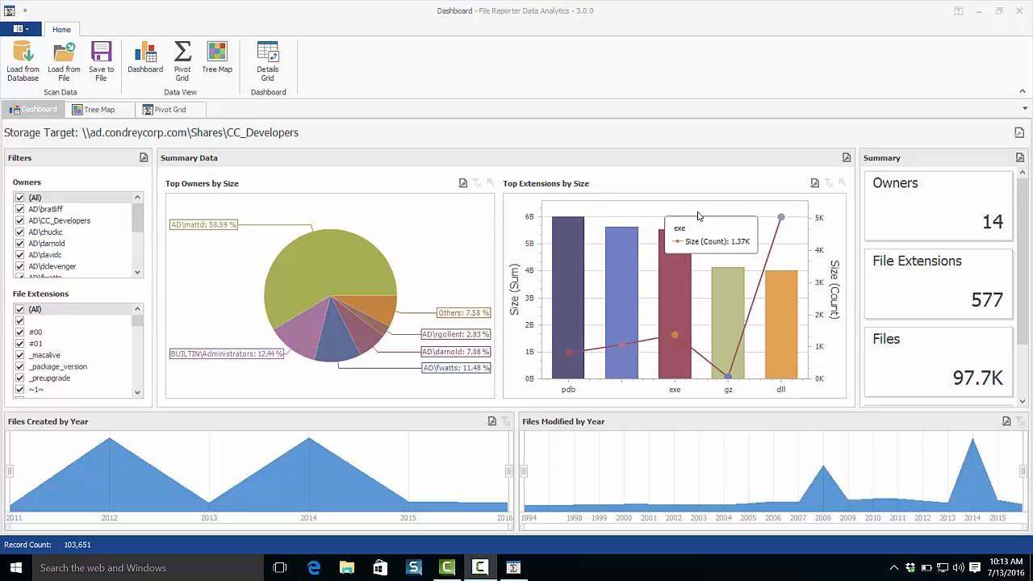
# Filter the dashboard by the largest owner in the Top Owners by Size pie chart and drill down into that owner's file extensions.
pyautogui.moveTo(1023, 214); pyautogui.dragTo(1004, 201)
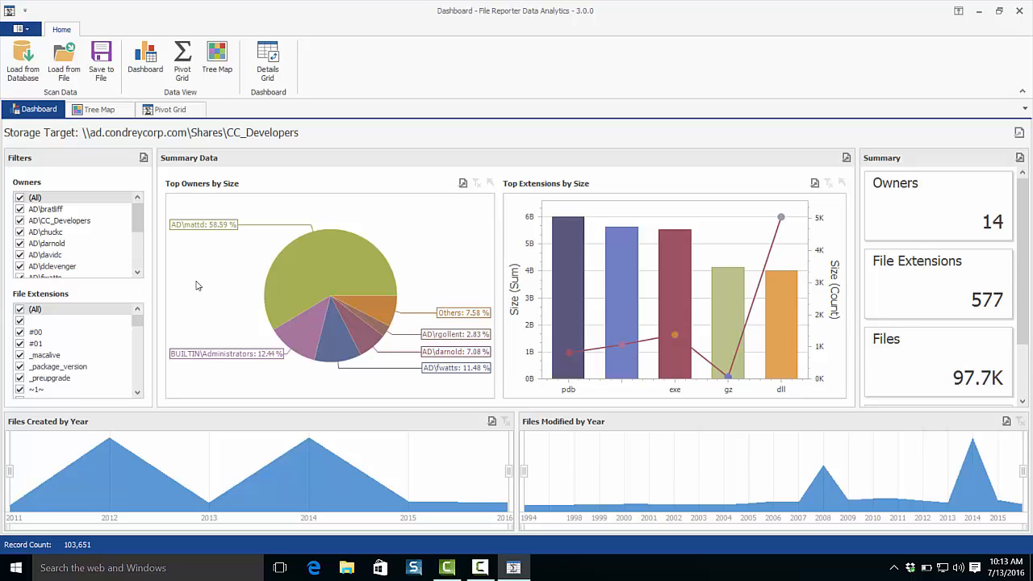
pyautogui.moveTo(317, 268)
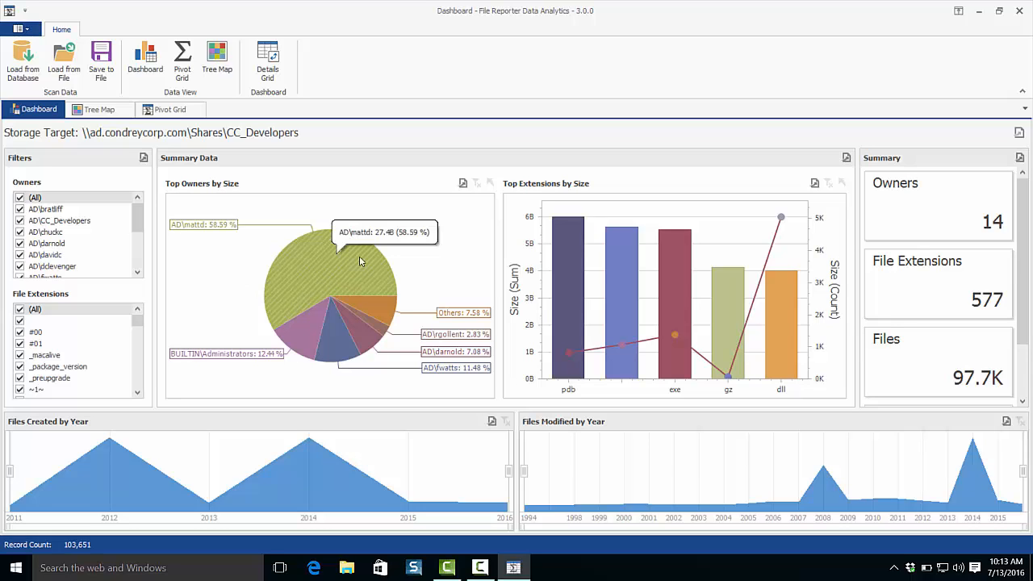
pyautogui.click(307, 264)
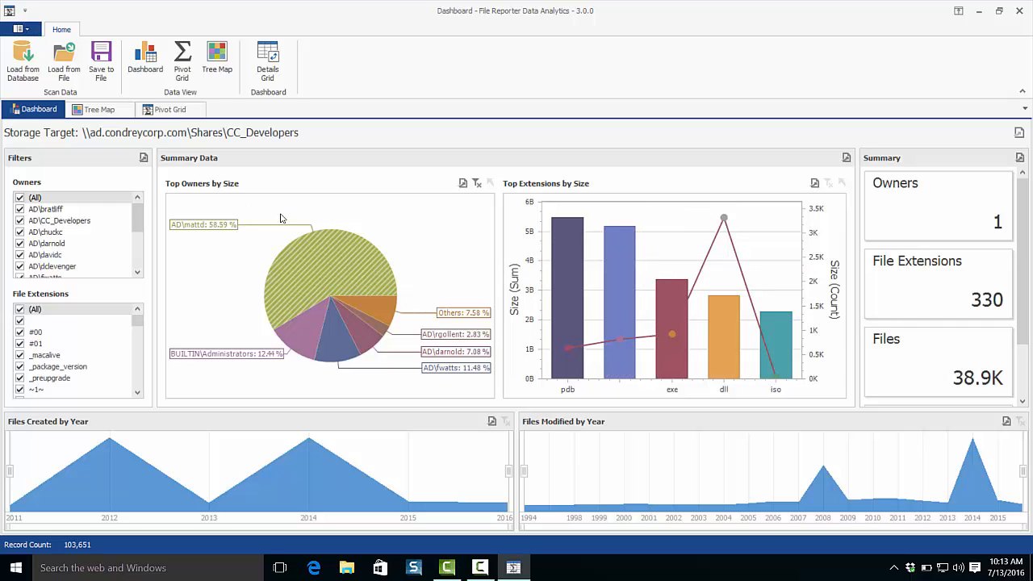
pyautogui.doubleClick(351, 272)
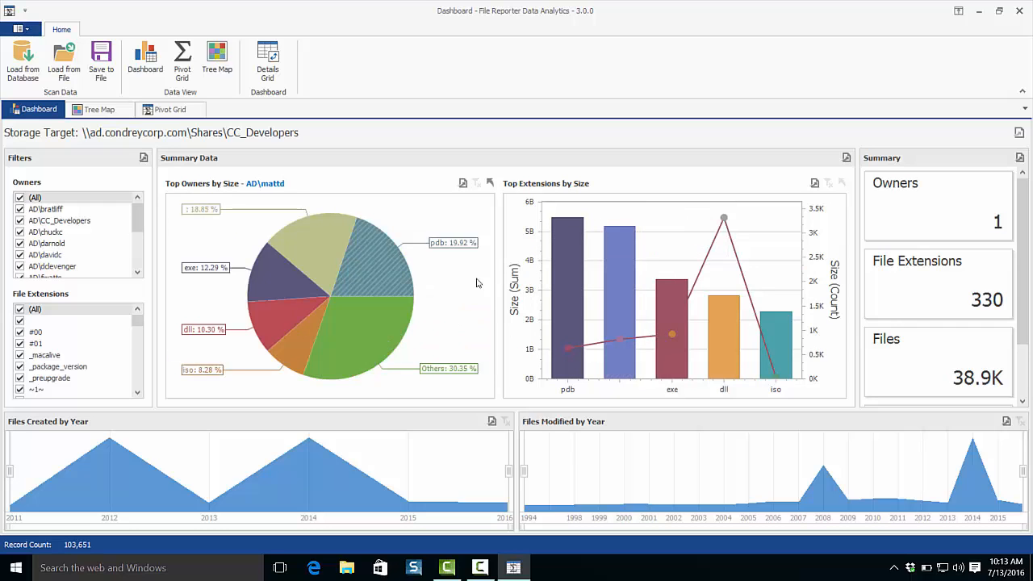
# Drill back up to the owners level of the Top Owners by Size chart and clear its master filter.
pyautogui.rightClick(426, 222)
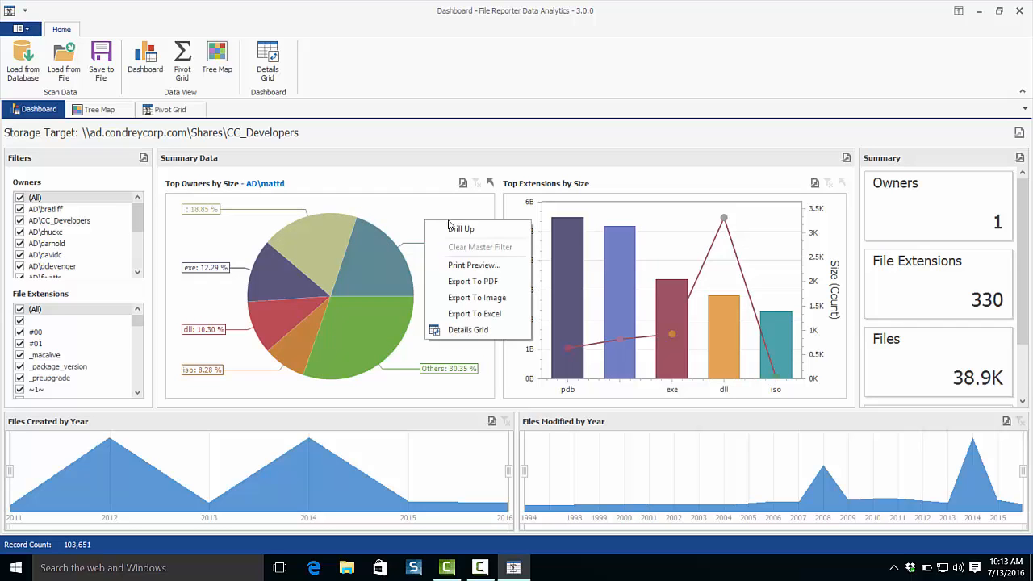
pyautogui.click(442, 227)
pyautogui.rightClick(436, 217)
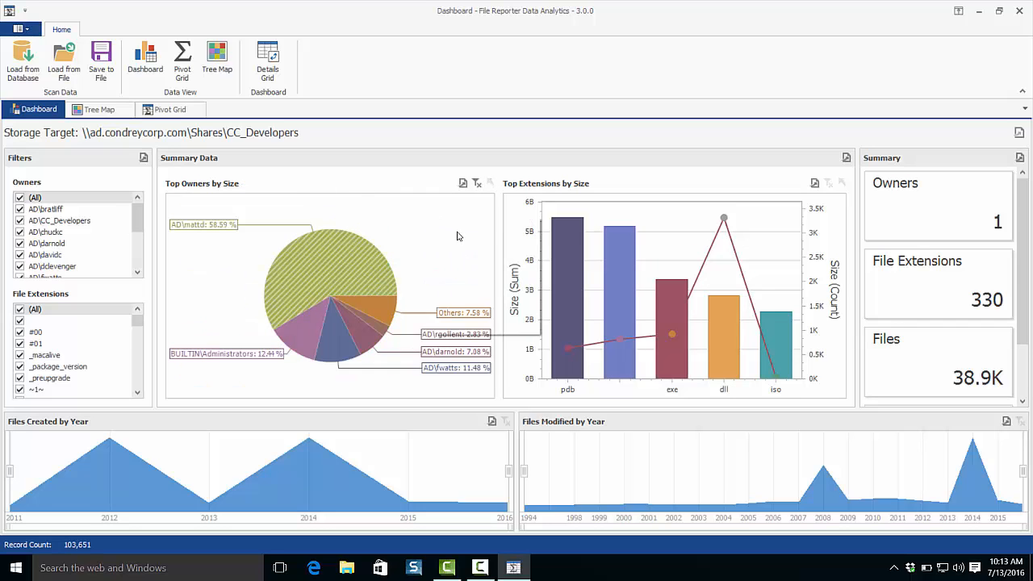
pyautogui.click(460, 243)
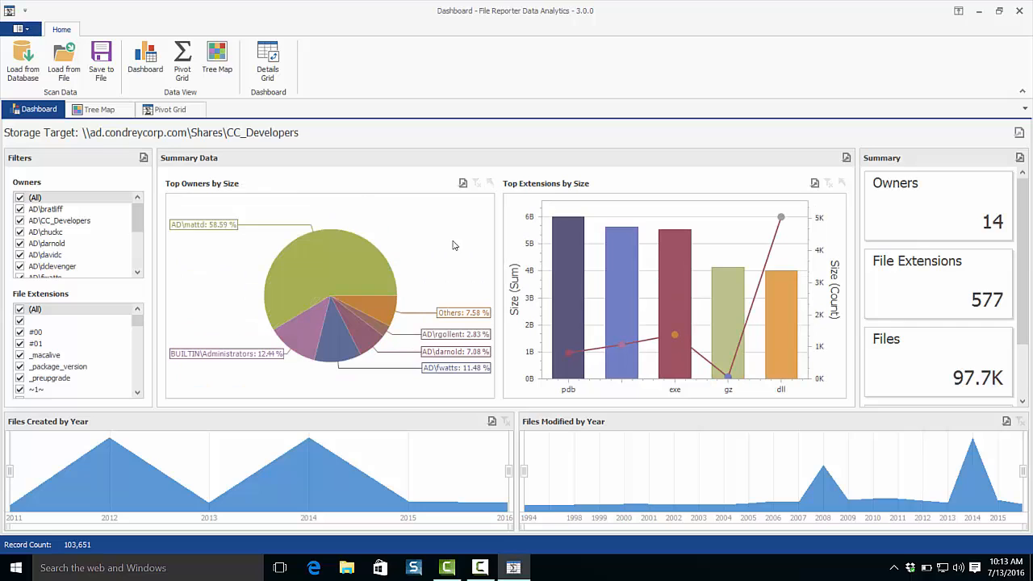
# Open the print preview of the Top Extensions by Size chart, look at its PDF e-mail export options and close the preview.
pyautogui.moveTo(559, 289)
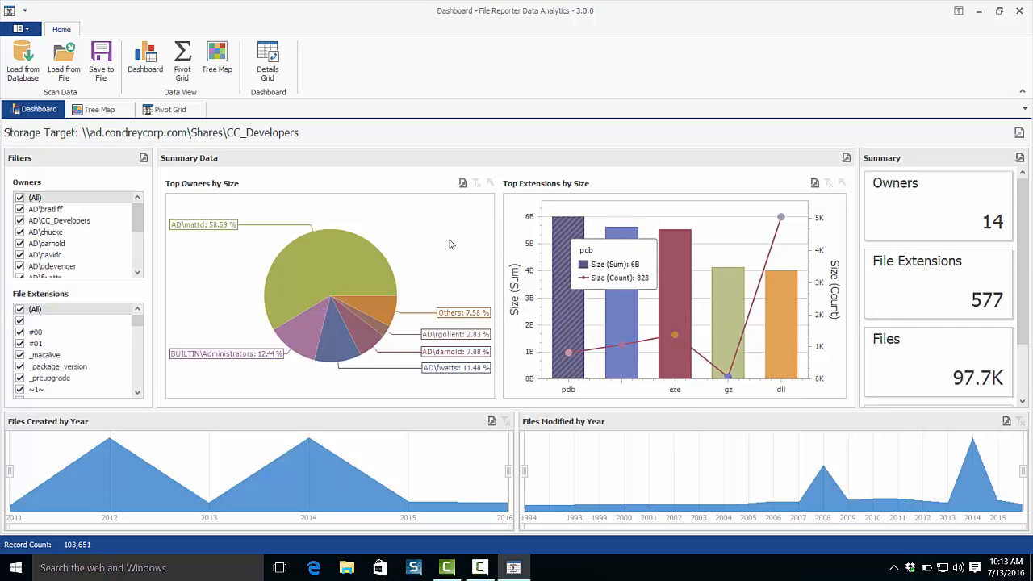
pyautogui.rightClick(562, 302)
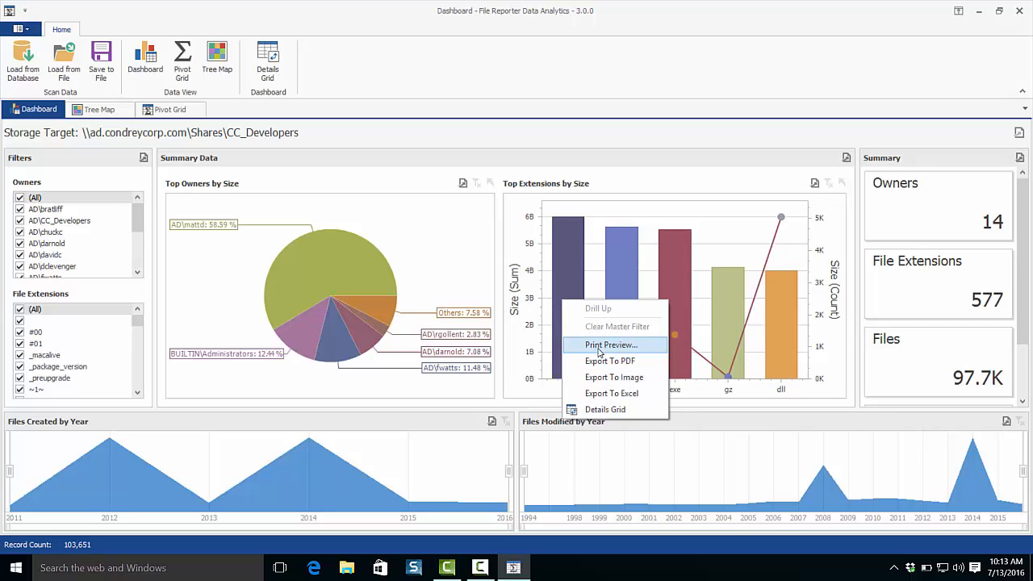
pyautogui.click(600, 346)
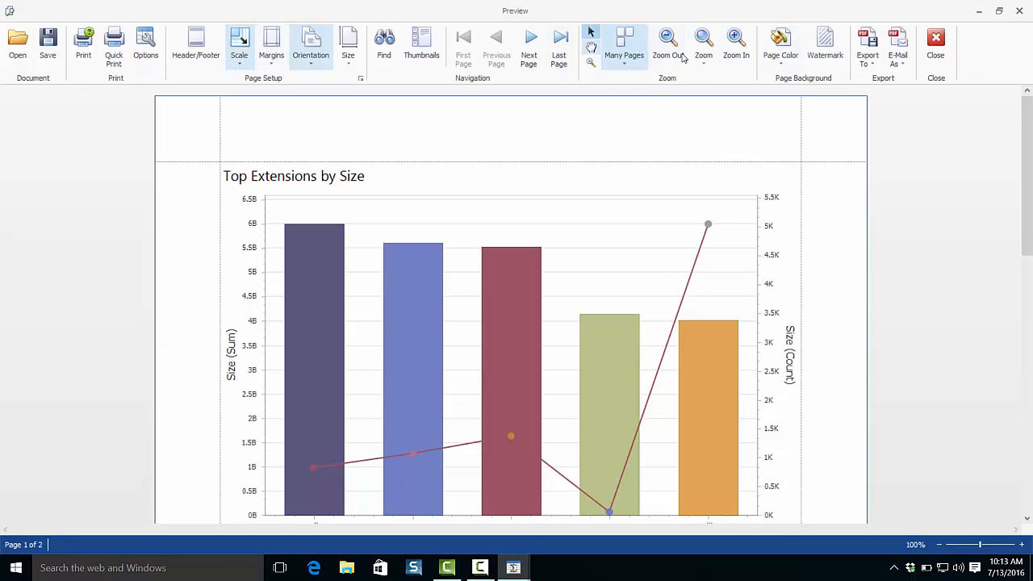
pyautogui.click(898, 44)
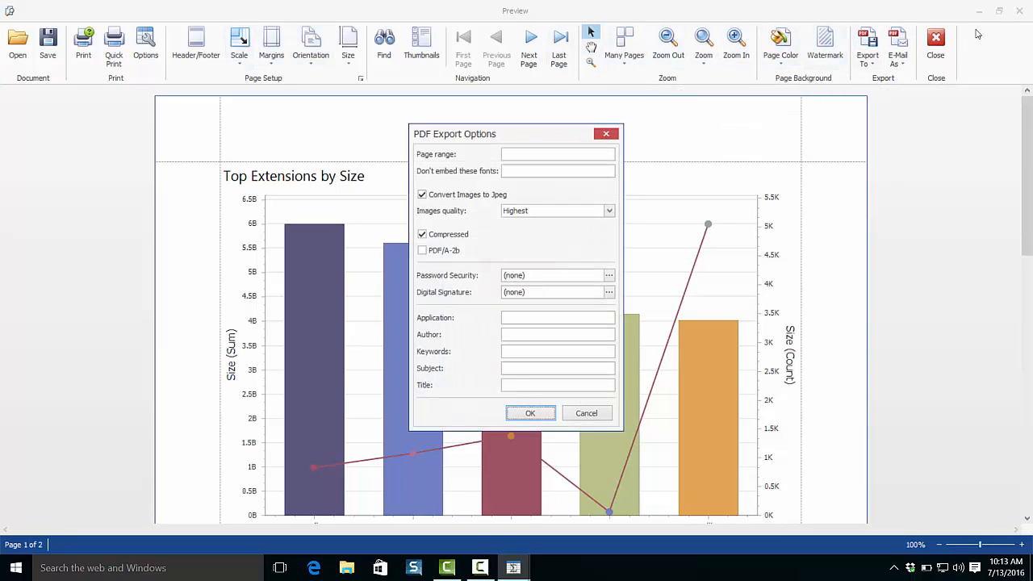
pyautogui.click(607, 134)
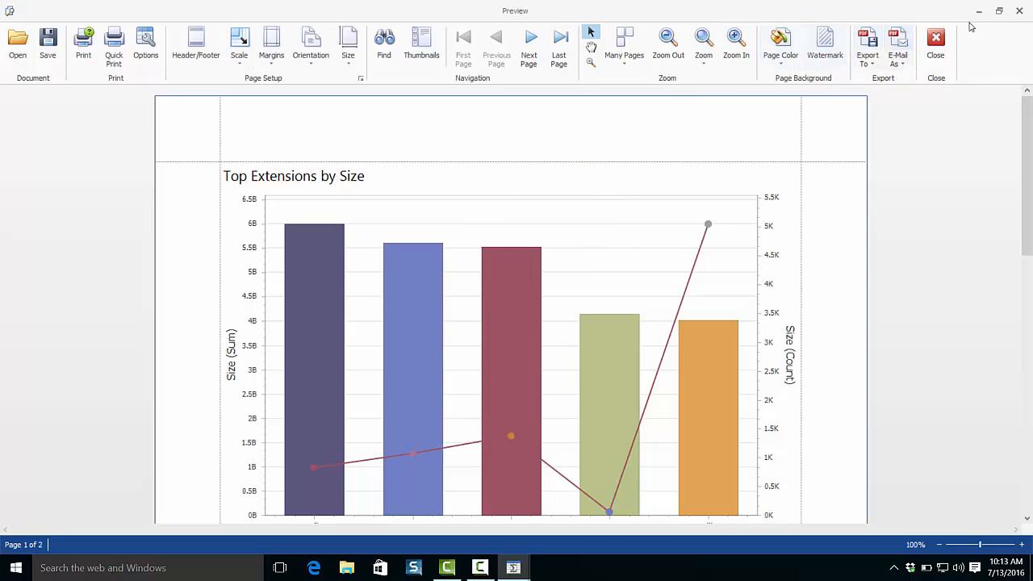
pyautogui.click(1018, 8)
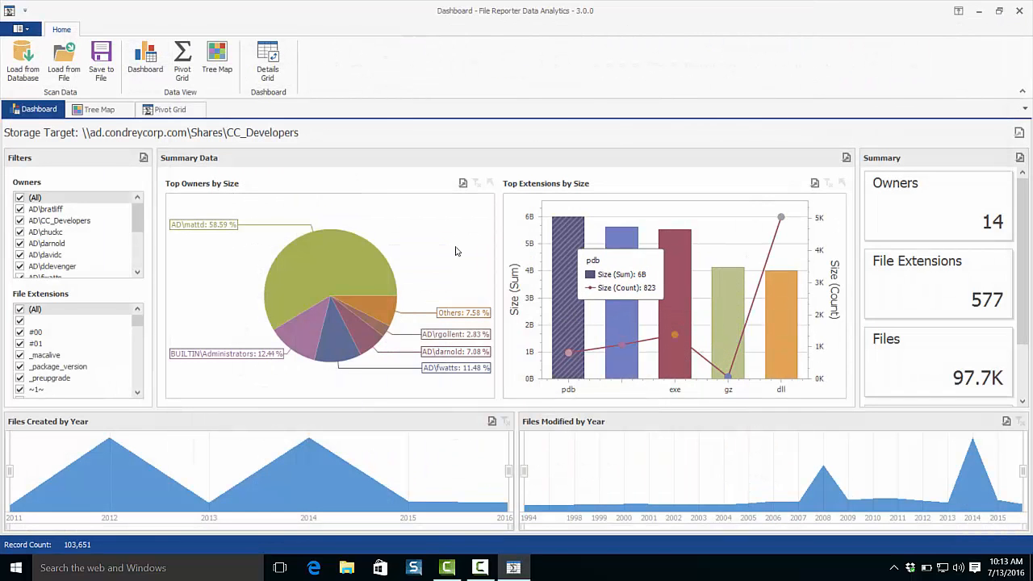
# View the details grid for the pdb extension, widening the window and the Full Path column to read the file paths, and close it.
pyautogui.rightClick(583, 348)
pyautogui.click(612, 418)
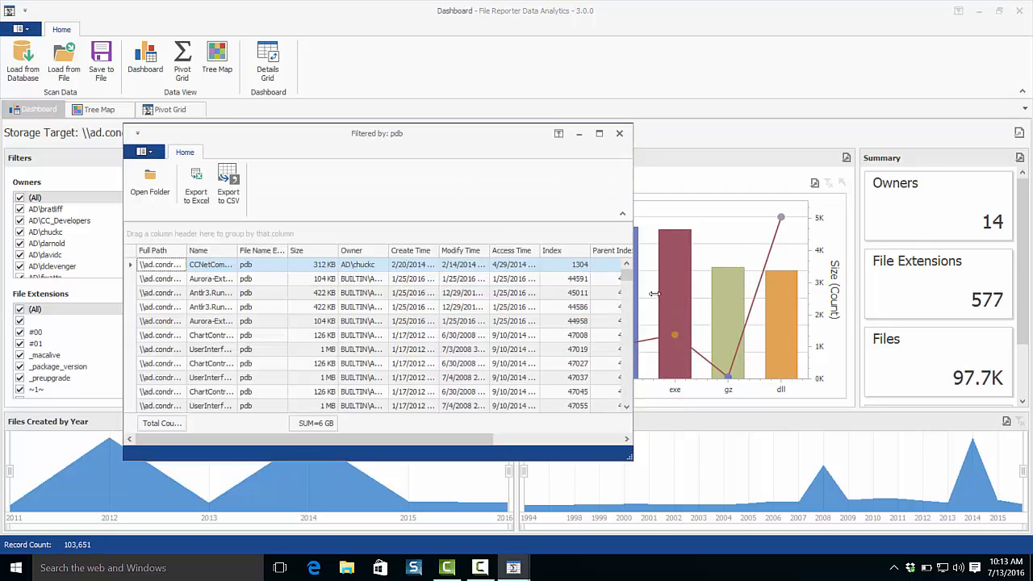
pyautogui.moveTo(633, 279); pyautogui.dragTo(891, 278)
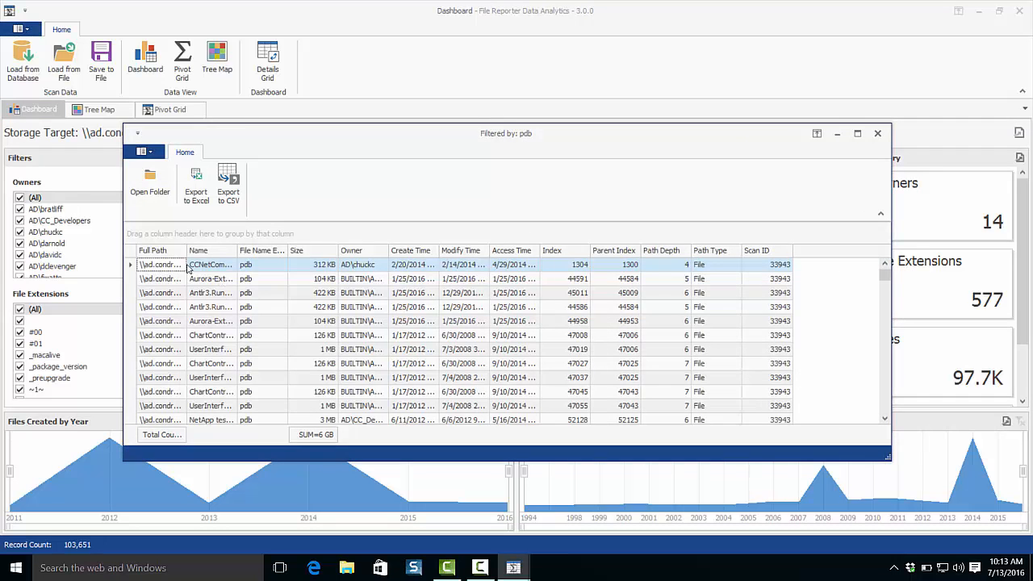
pyautogui.moveTo(184, 252); pyautogui.dragTo(314, 252)
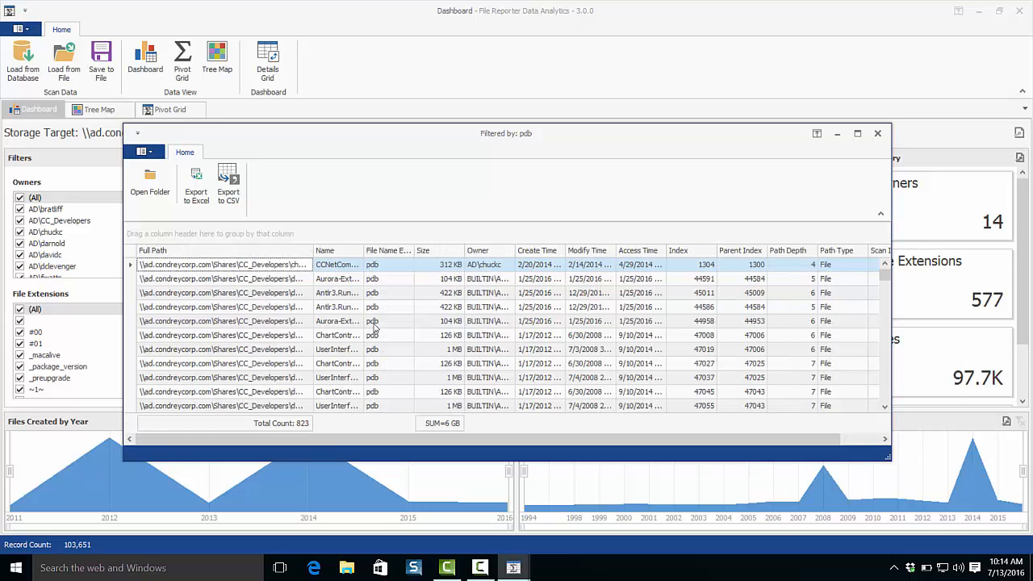
pyautogui.click(878, 134)
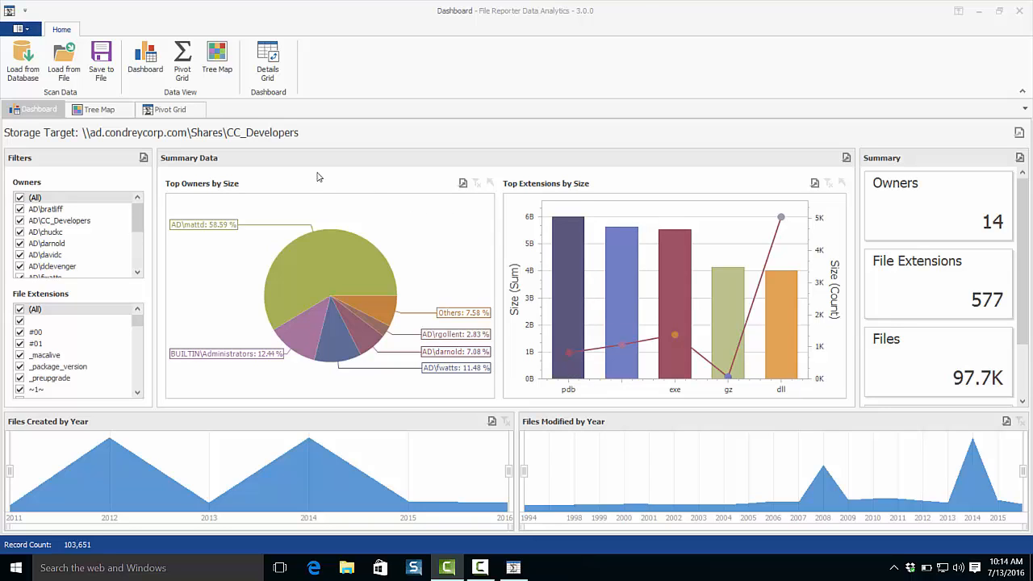
# Load the current scan of \\ad.condreycorp.com\Shares\CC_Team on server ad.condreycorp.com from the database.
pyautogui.click(17, 55)
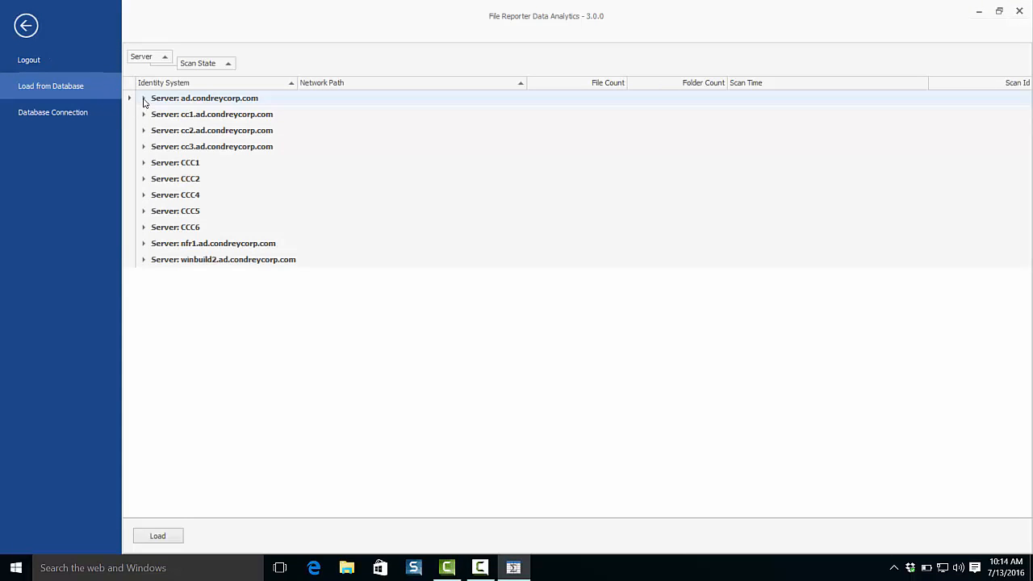
pyautogui.click(143, 97)
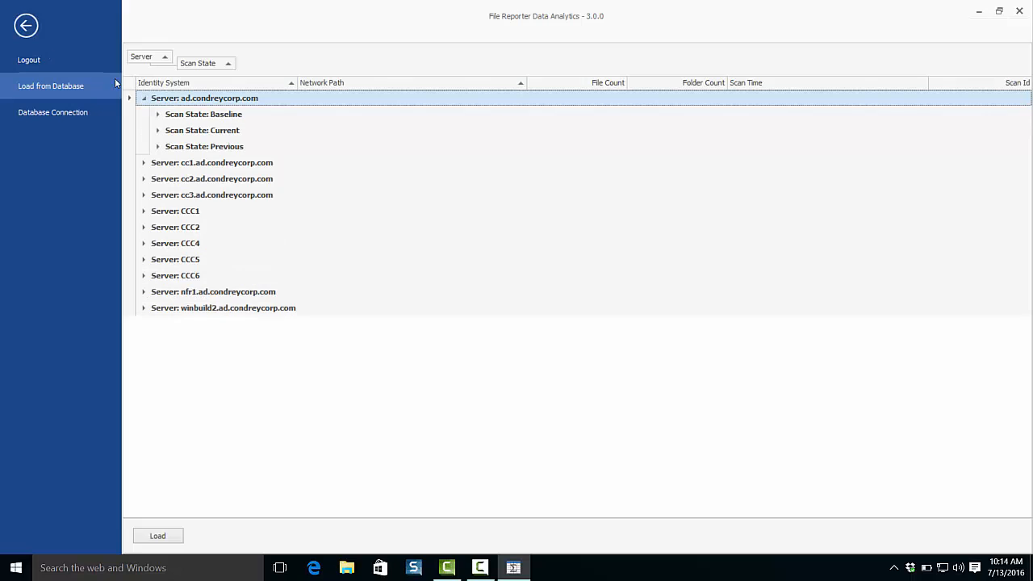
pyautogui.click(158, 130)
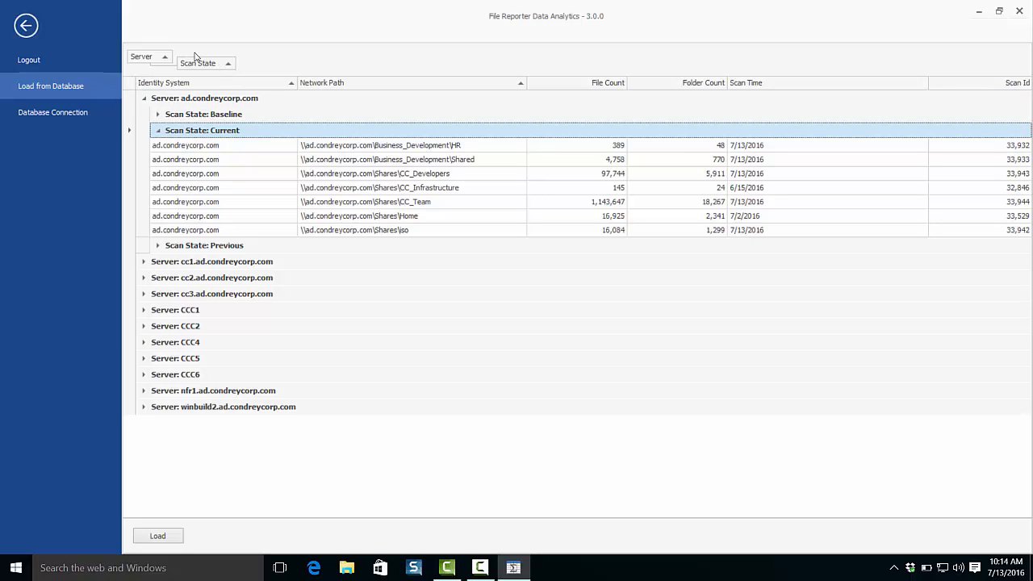
pyautogui.click(199, 204)
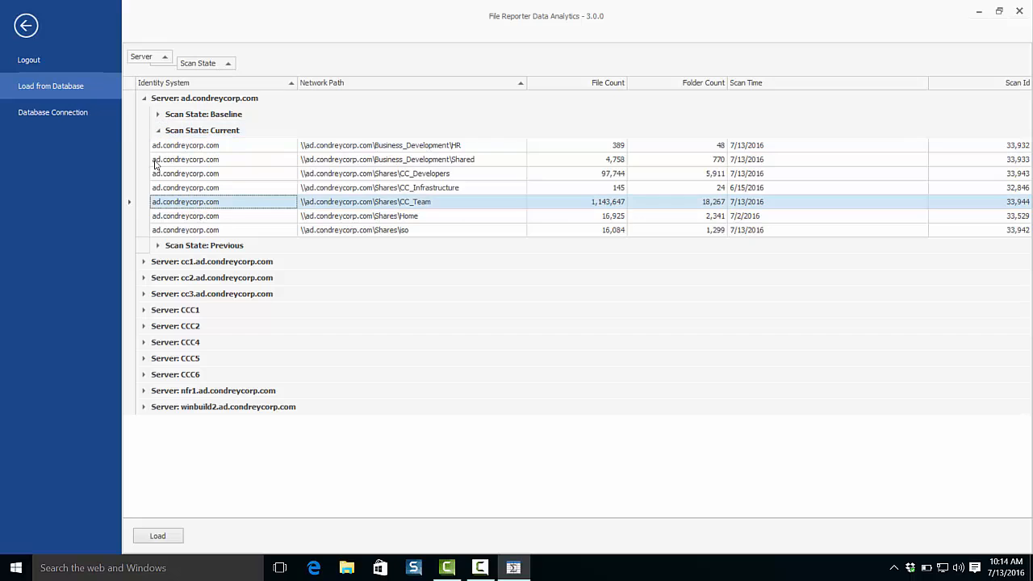
pyautogui.click(162, 536)
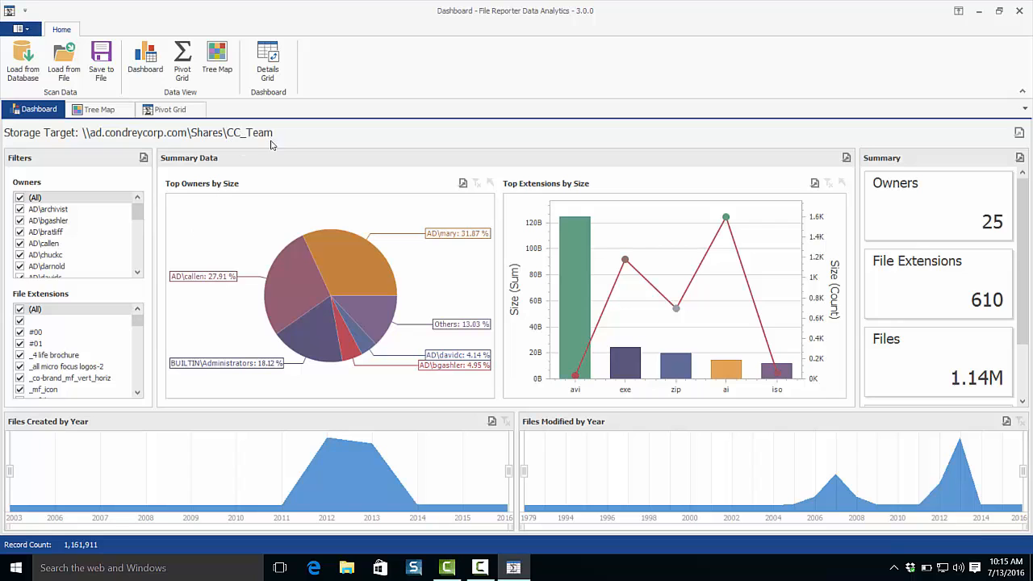
# Display the CC_Team scan as a tree map and inspect the properties of the largest avi file.
pyautogui.click(217, 58)
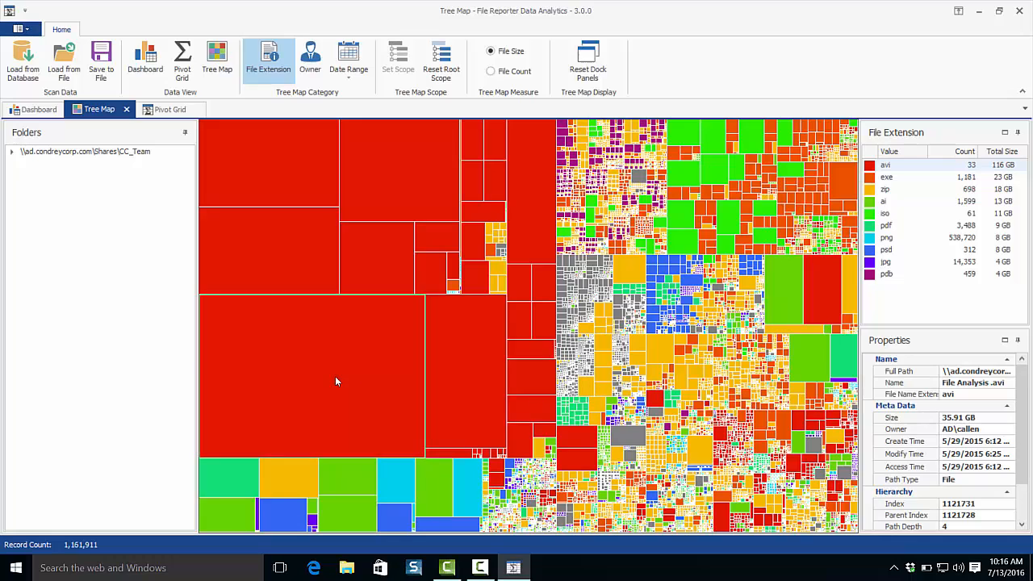
pyautogui.click(942, 355)
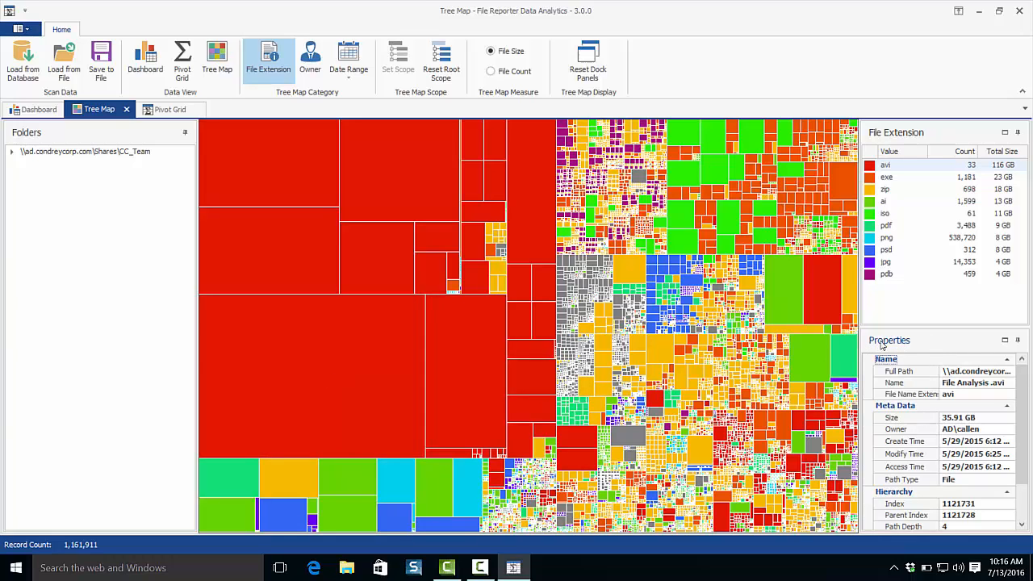
# Dock the Properties panel beneath the tree map, reduce its height and reset the dock panels to their default layout.
pyautogui.moveTo(926, 347); pyautogui.dragTo(799, 367)
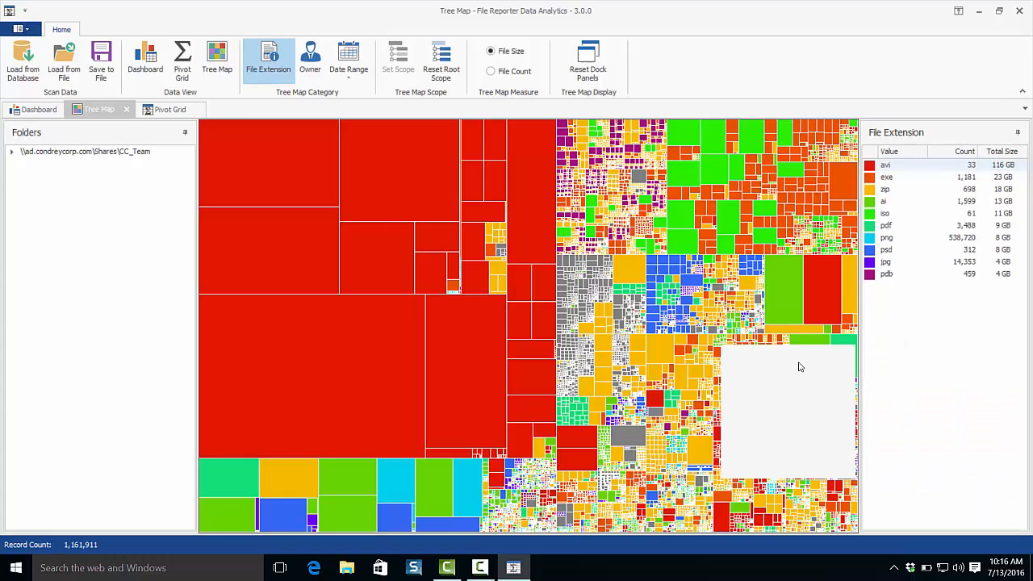
pyautogui.moveTo(741, 434); pyautogui.dragTo(530, 347)
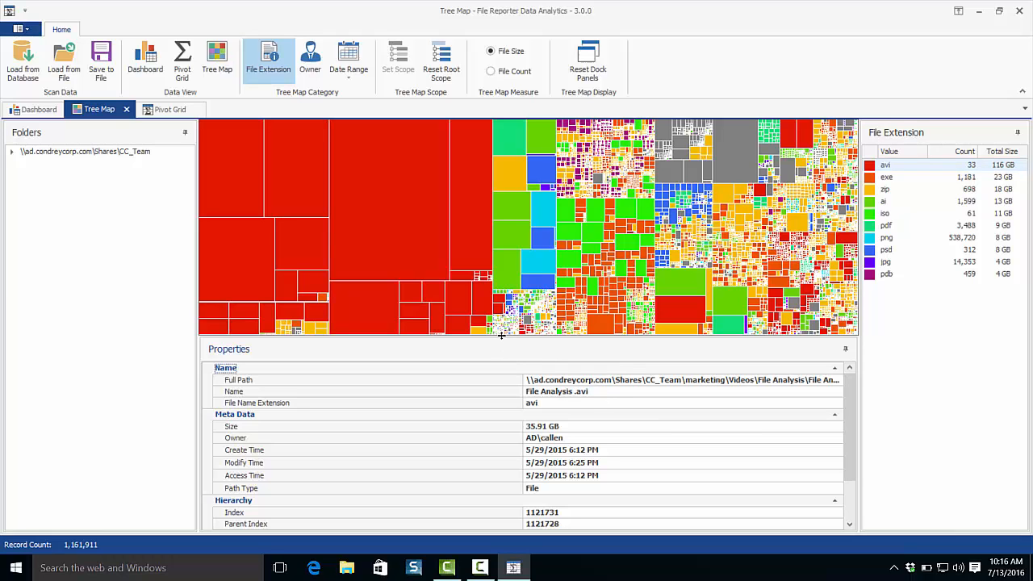
pyautogui.moveTo(511, 403); pyautogui.dragTo(510, 405)
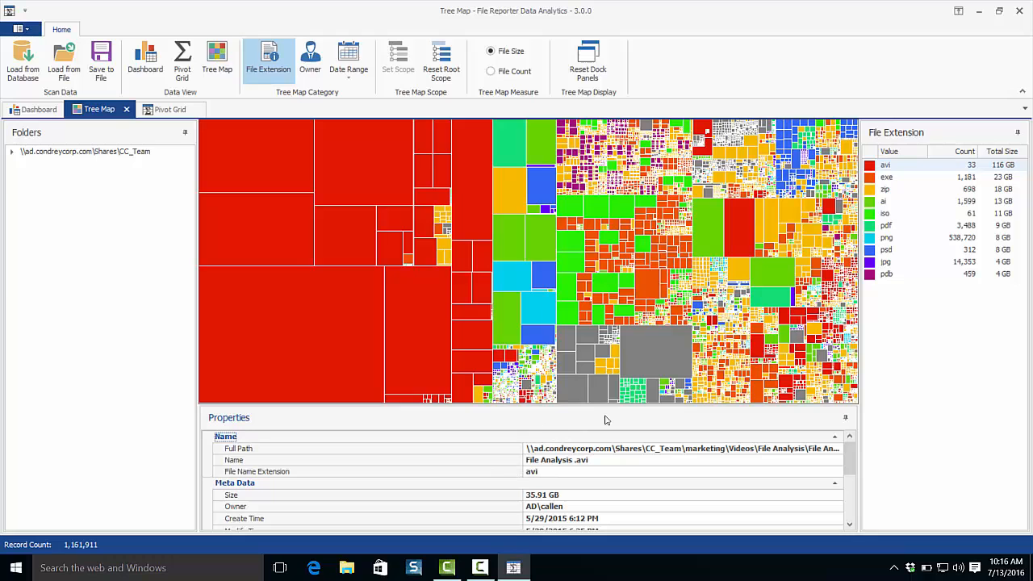
pyautogui.click(588, 65)
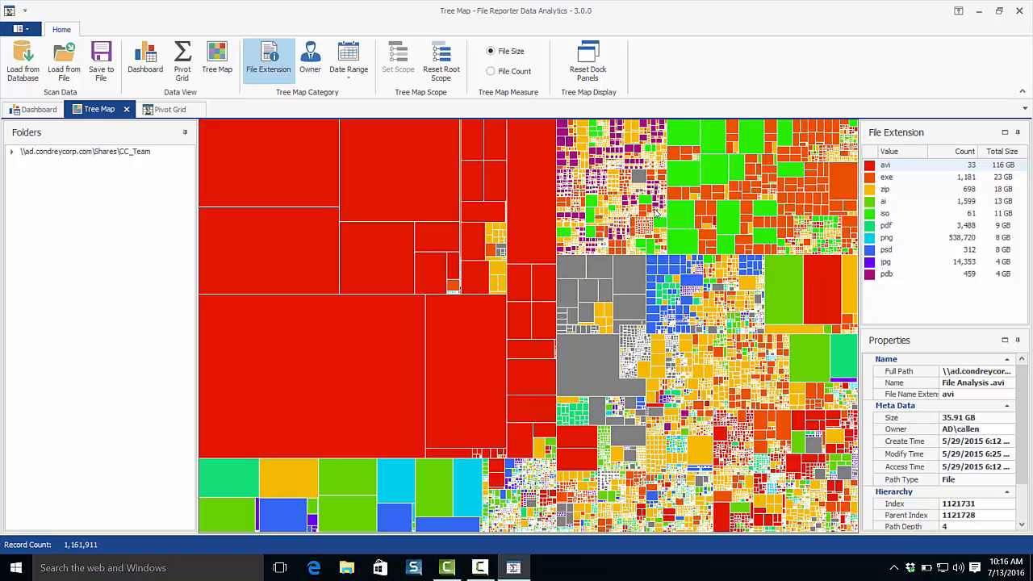
# Expand the CC_Team root folder and set the tree map scope to its marketing folder.
pyautogui.click(13, 154)
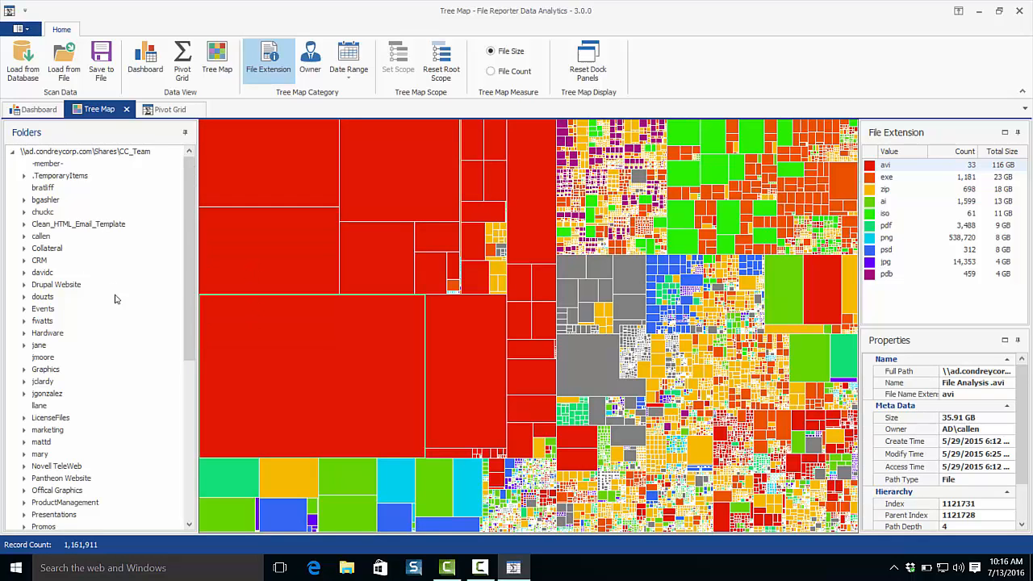
pyautogui.scroll(-3, 105, 337)
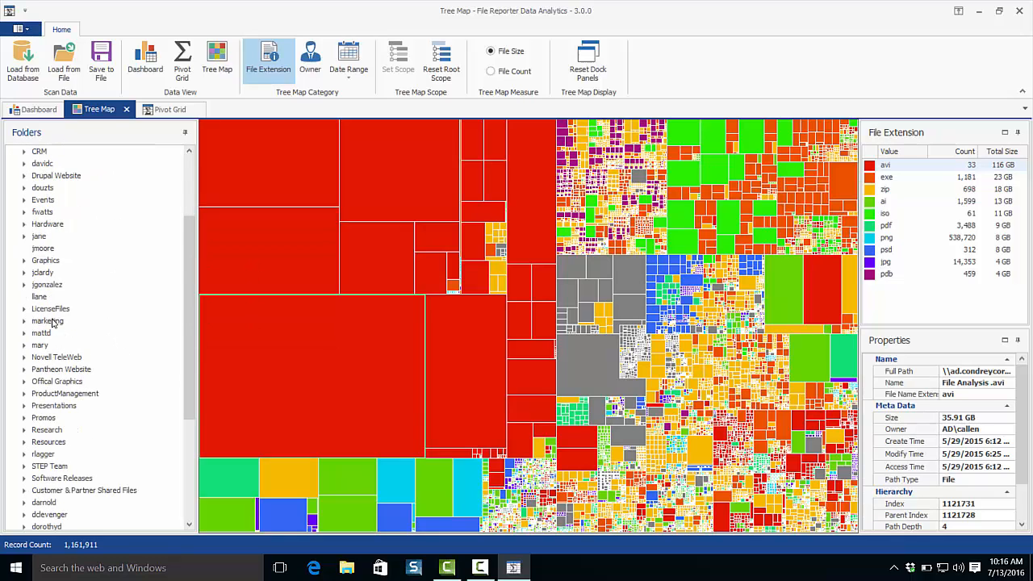
pyautogui.click(91, 321)
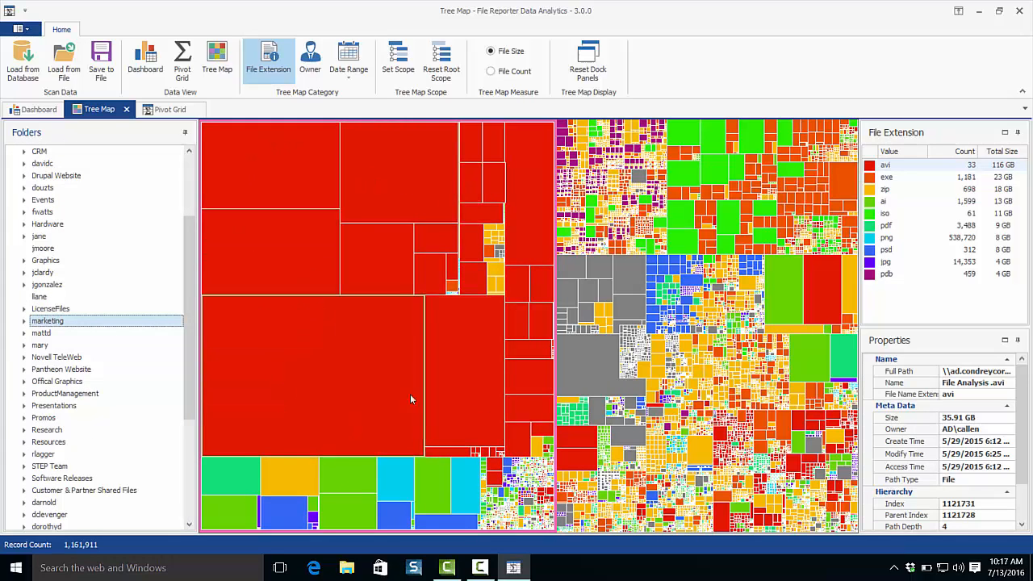
pyautogui.rightClick(47, 327)
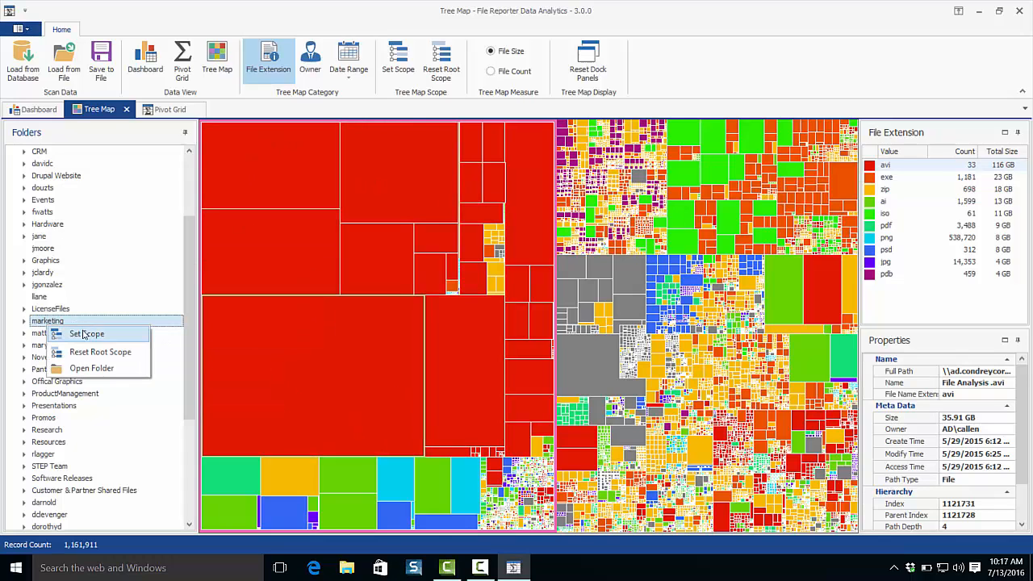
pyautogui.click(85, 334)
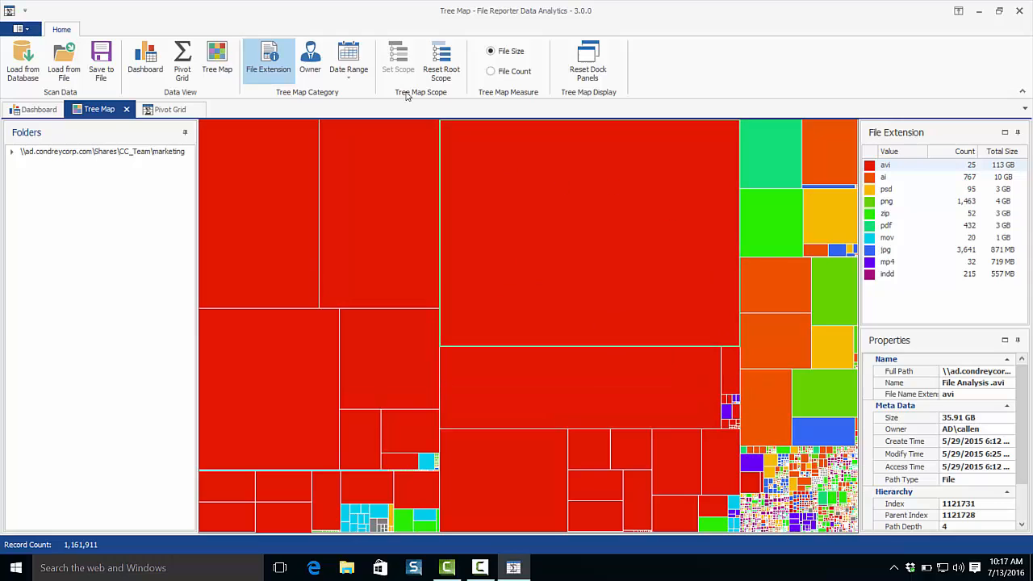
# Categorize the marketing folder's tree map by owner and switch the category to the Modify Date range.
pyautogui.click(310, 60)
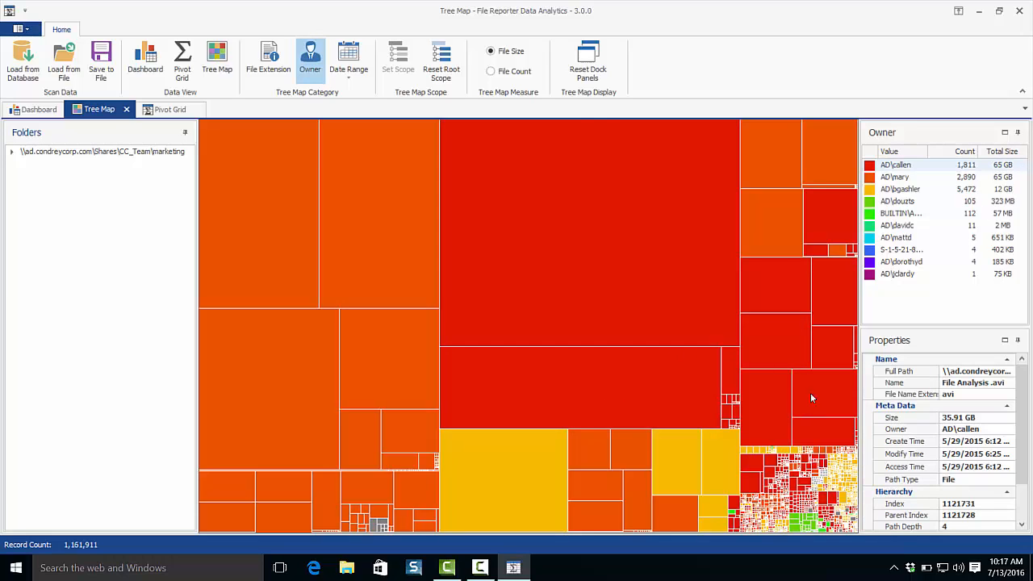
pyautogui.click(349, 63)
pyautogui.click(358, 107)
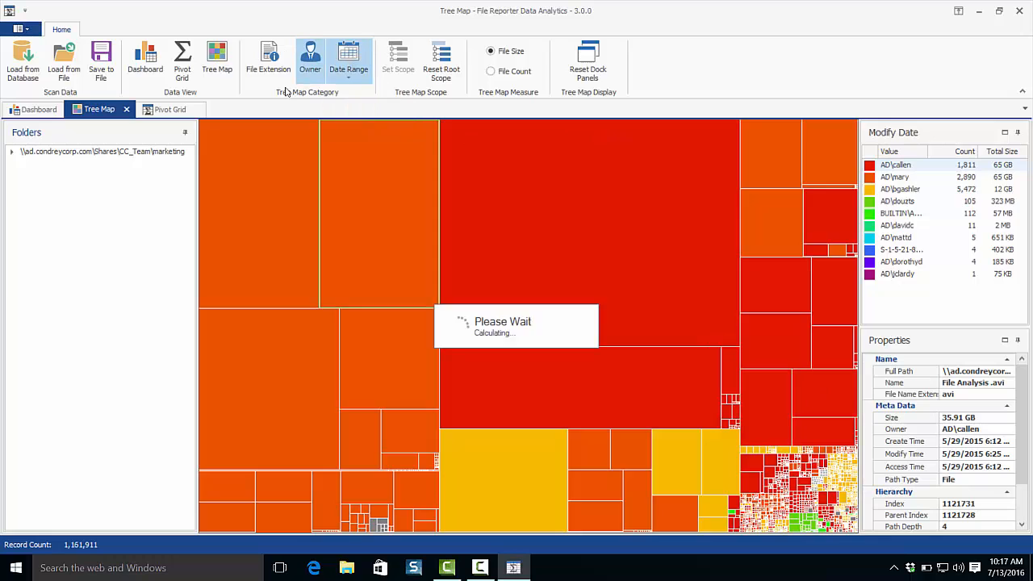
# Categorize the tree map by Create Date, and by owner for the whole CC_Team scope.
pyautogui.click(375, 72)
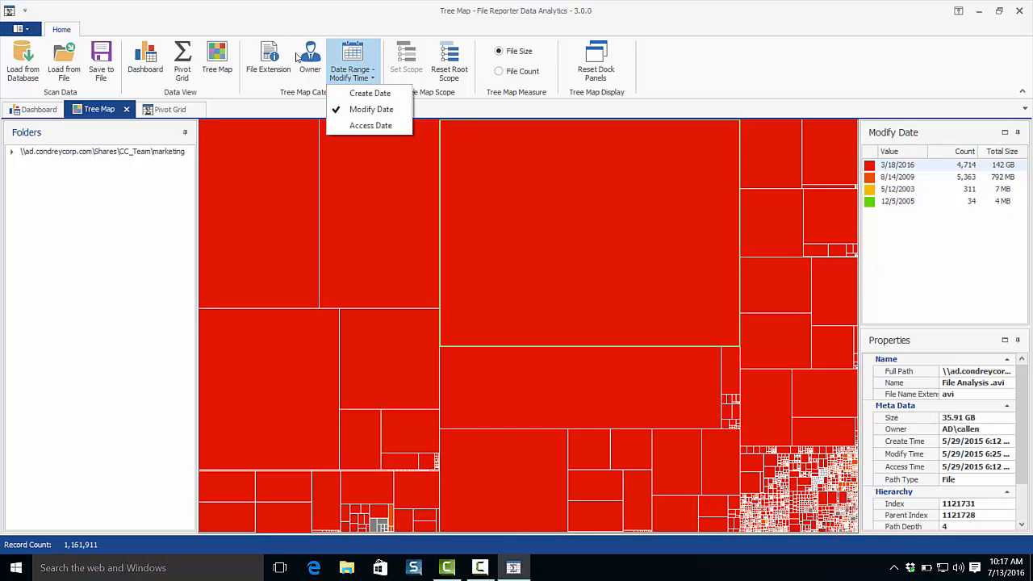
pyautogui.click(369, 92)
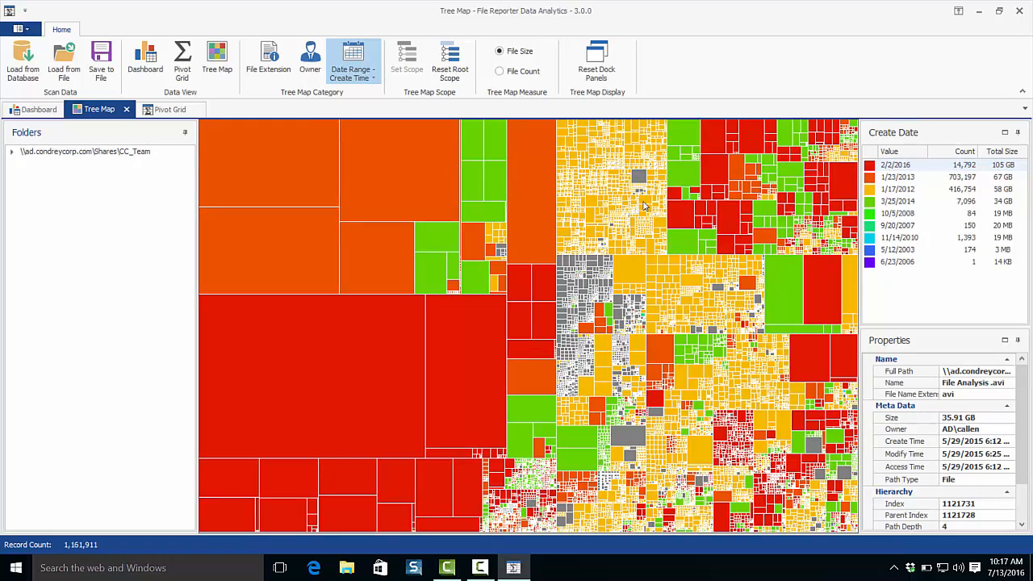
pyautogui.click(310, 60)
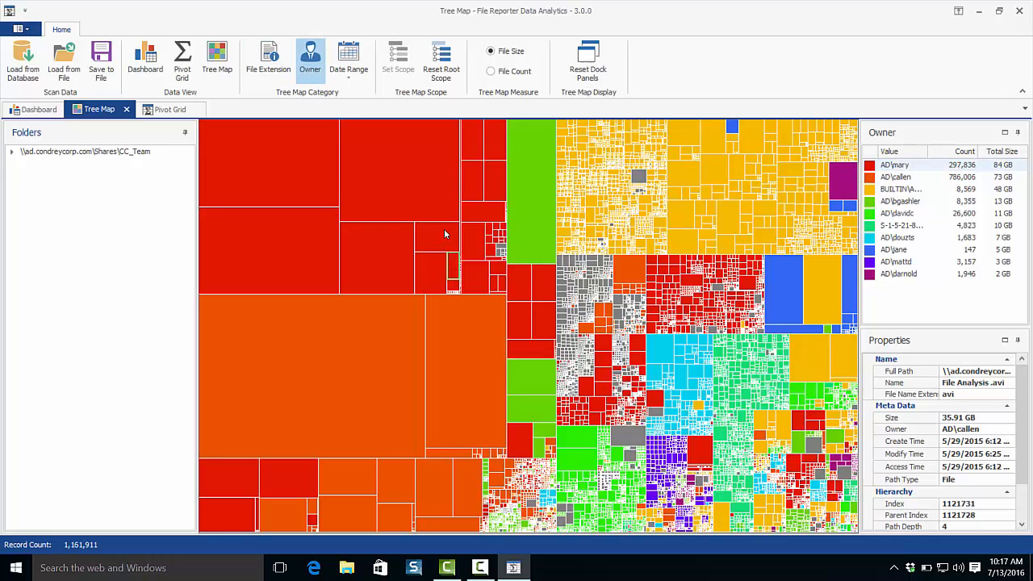
# Open the parent folder of the largest file in the tree map, review its contents and close the folder window.
pyautogui.rightClick(315, 365)
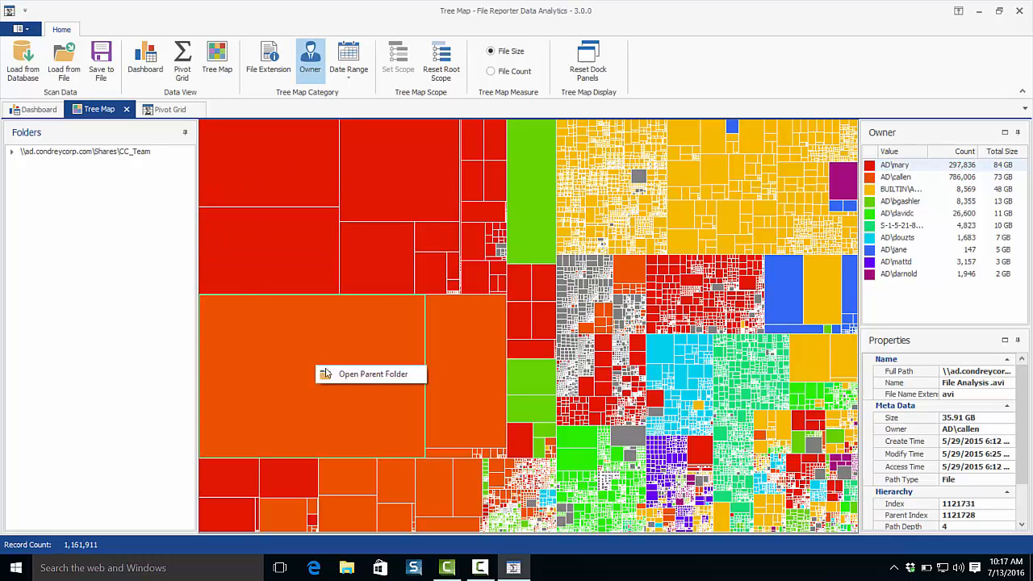
pyautogui.click(379, 375)
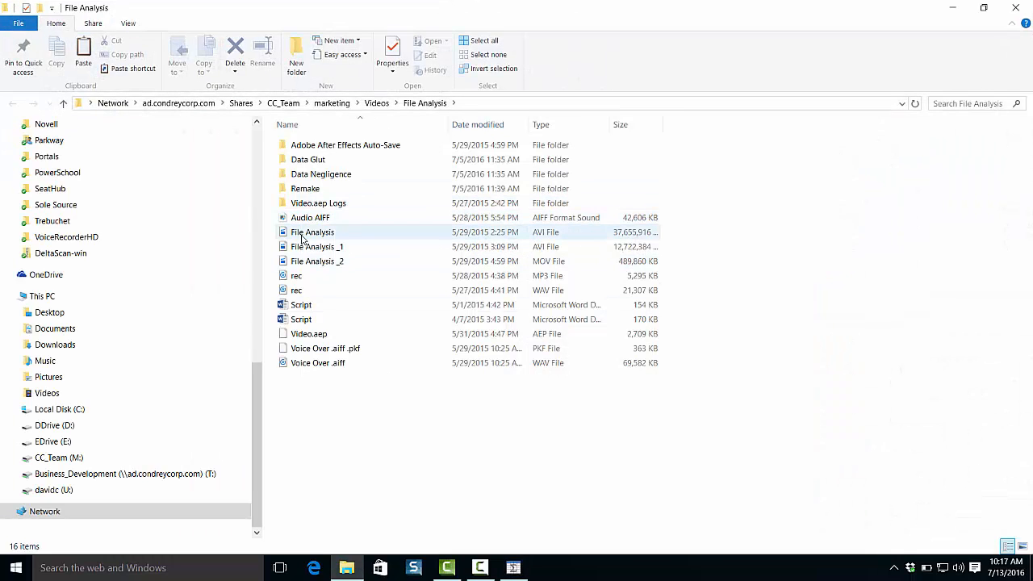
pyautogui.click(1014, 7)
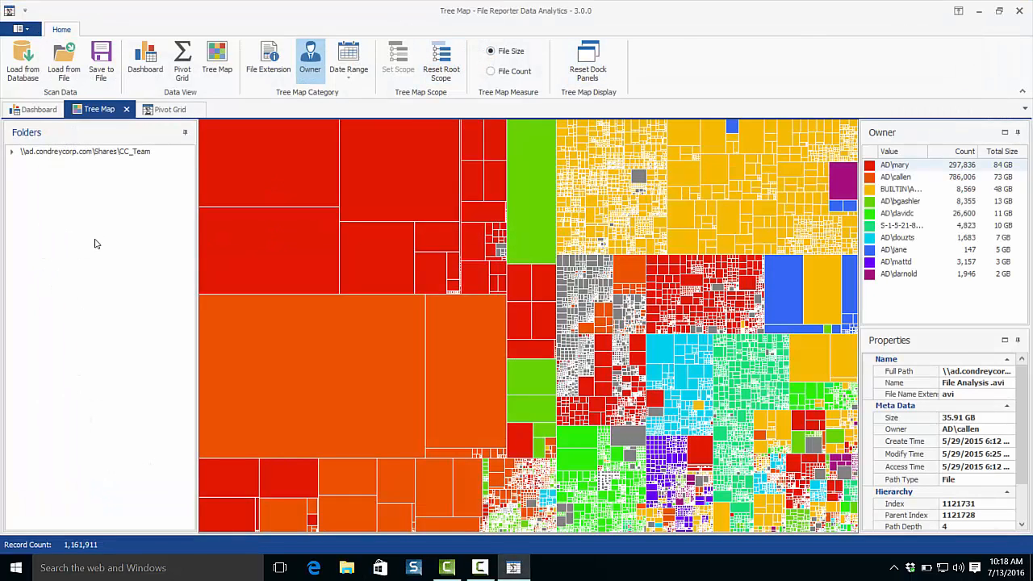
# Set up the pivot grid with Size as the data item and Owner as the row field.
pyautogui.click(182, 61)
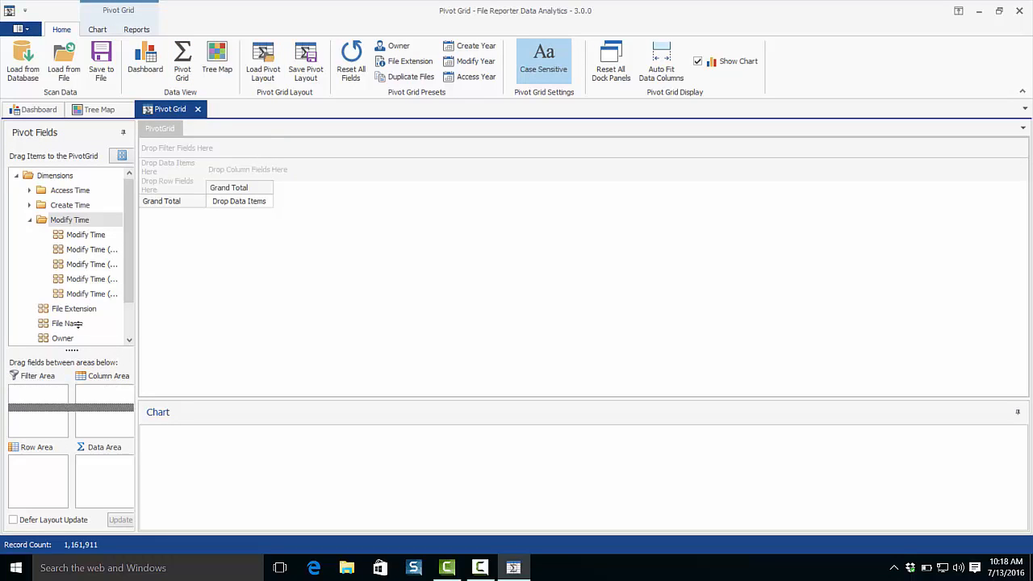
pyautogui.moveTo(134, 286); pyautogui.dragTo(133, 320)
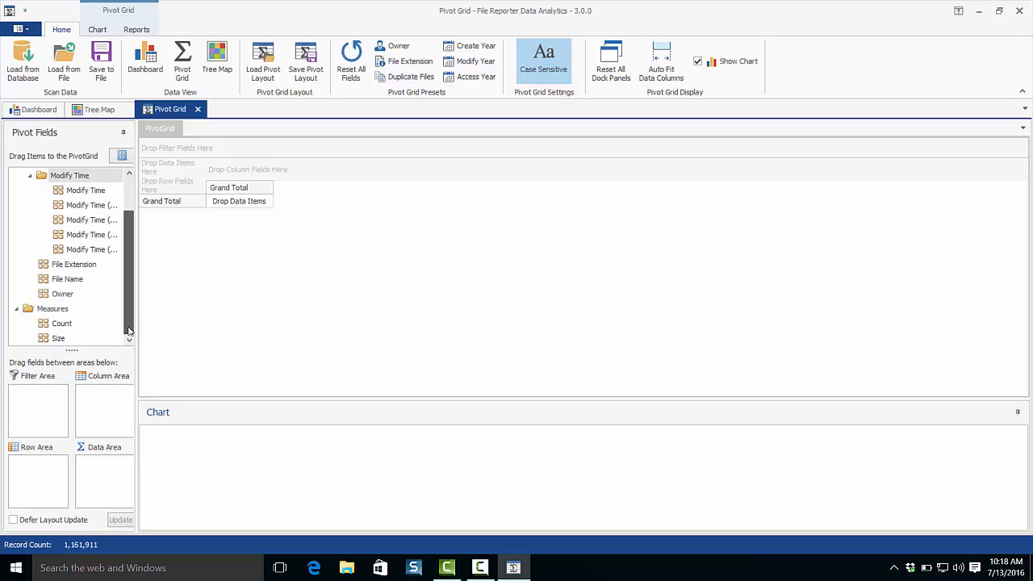
pyautogui.moveTo(62, 339); pyautogui.dragTo(166, 160)
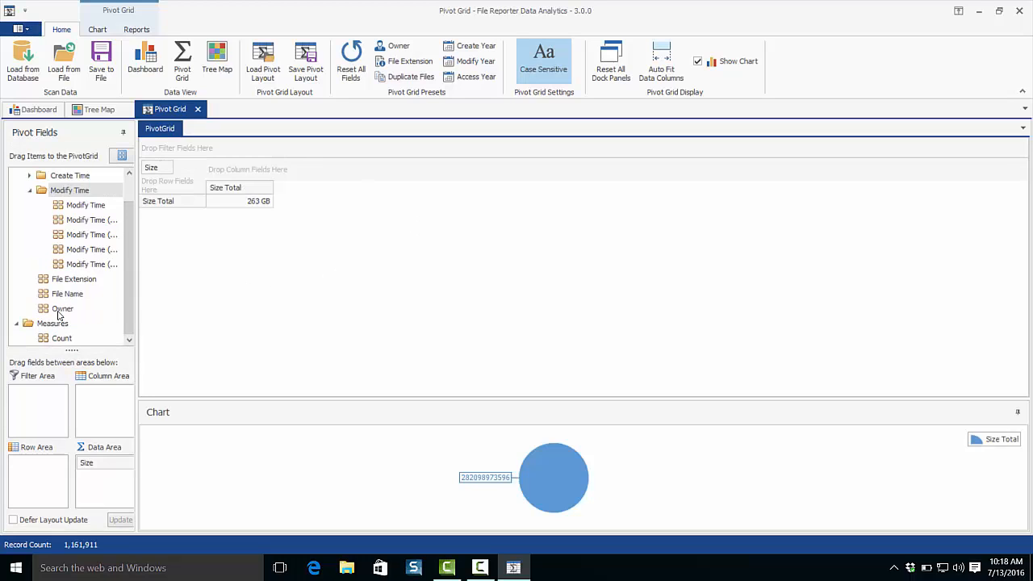
pyautogui.moveTo(62, 308); pyautogui.dragTo(142, 159)
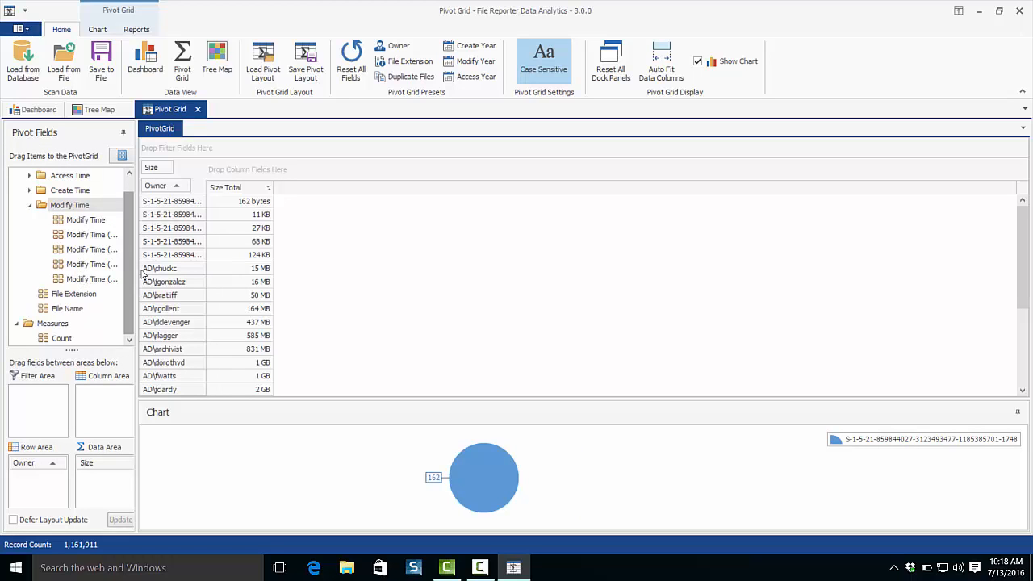
# Widen the Pivot Fields panel and add Modify Time (Year) as the column field, limited to 2014, 2015 and 2016.
pyautogui.moveTo(136, 271); pyautogui.dragTo(187, 273)
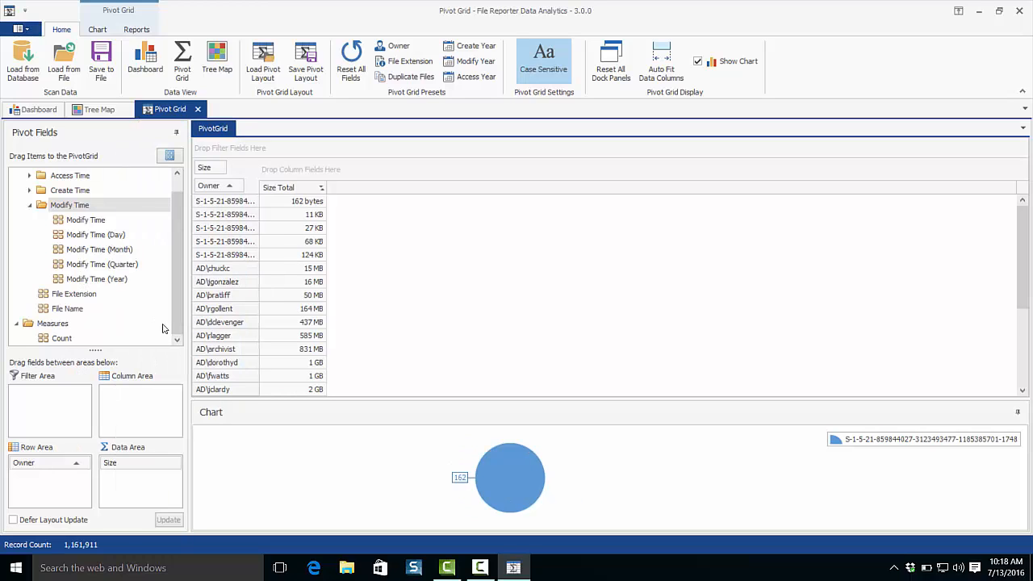
pyautogui.moveTo(93, 281); pyautogui.dragTo(355, 173)
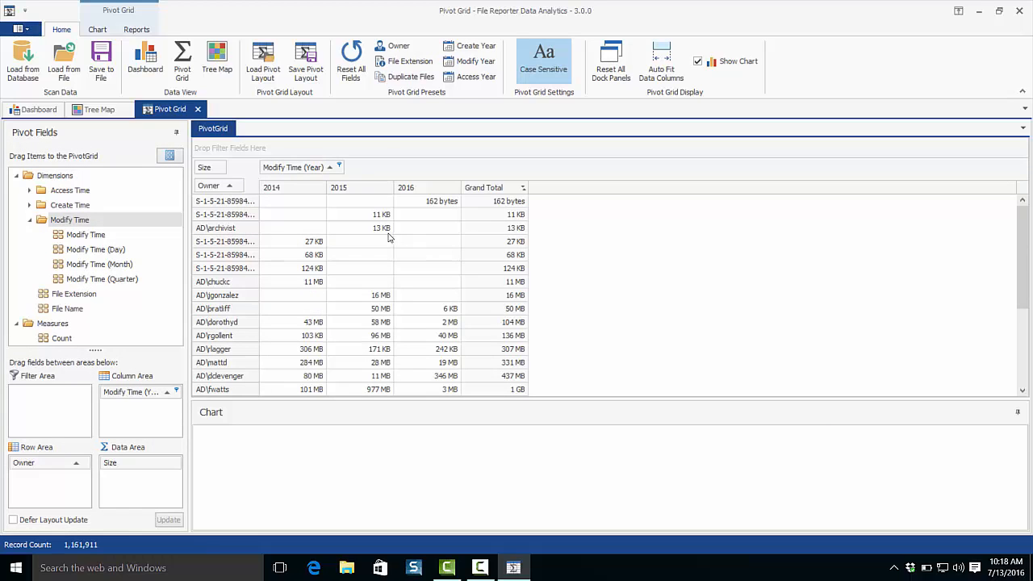
pyautogui.click(340, 167)
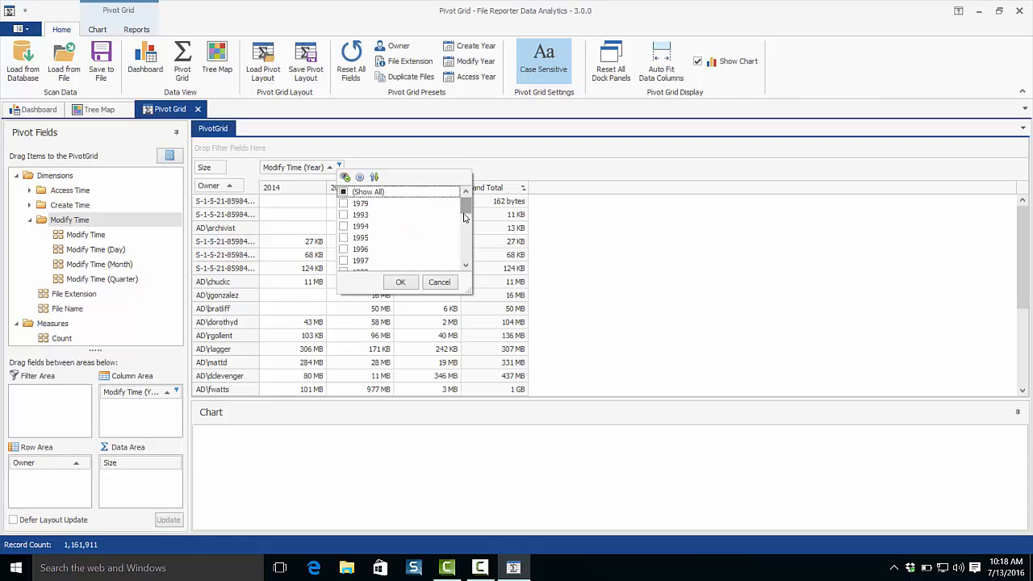
pyautogui.moveTo(466, 206); pyautogui.dragTo(465, 260)
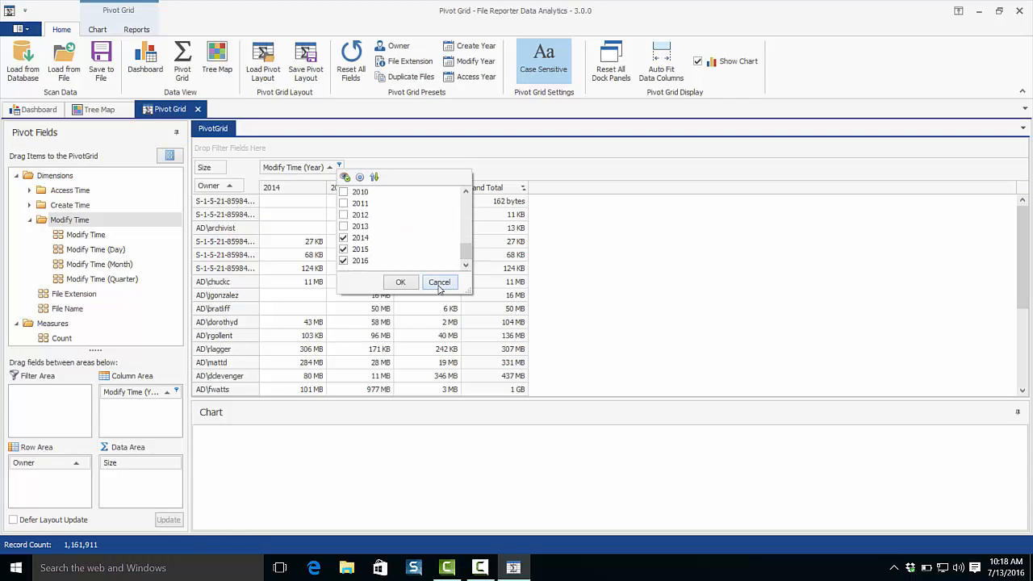
pyautogui.click(439, 282)
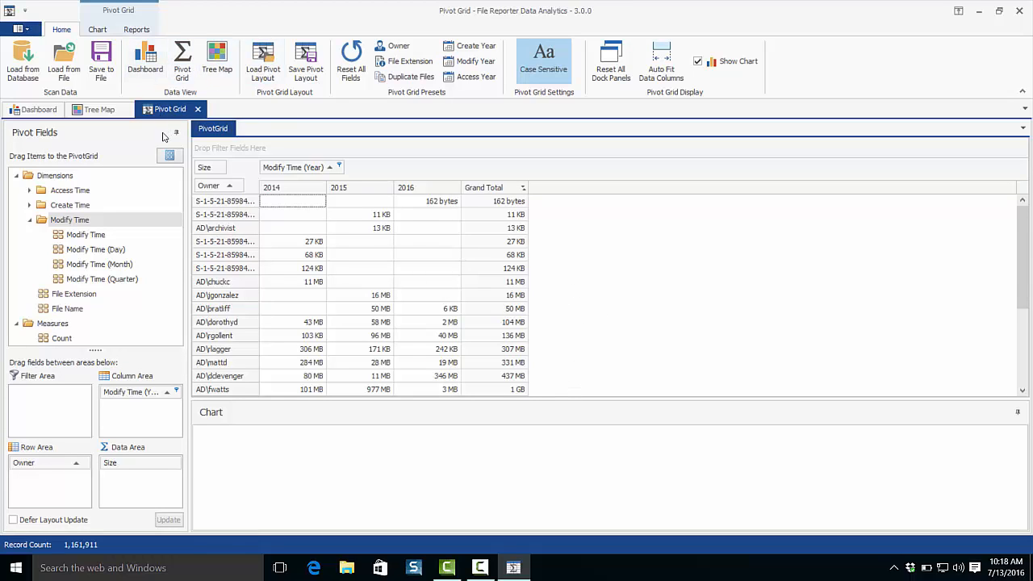
# Review the available chart presets and set the pivot grid's chart to Pie 3D.
pyautogui.click(96, 32)
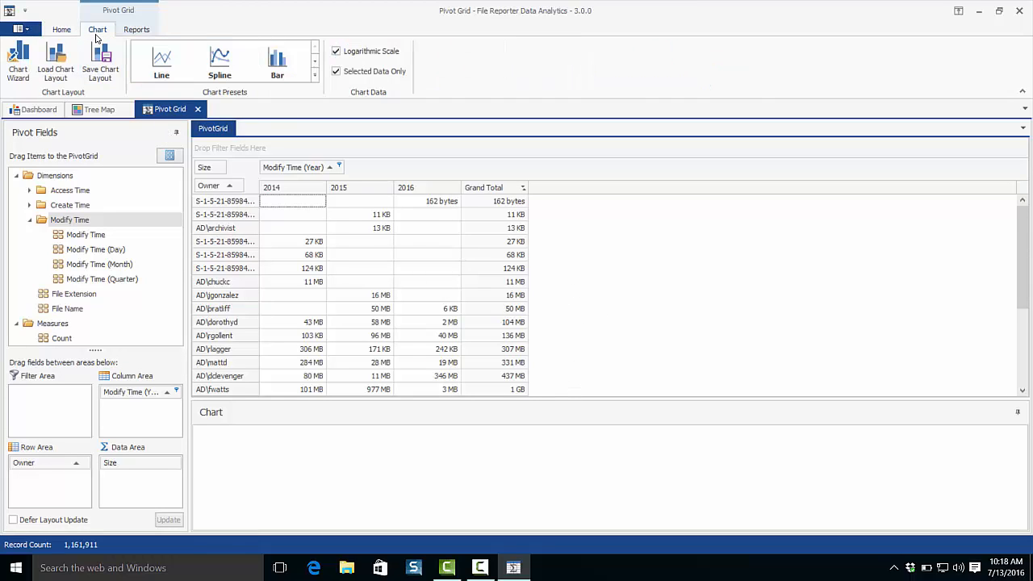
pyautogui.click(314, 75)
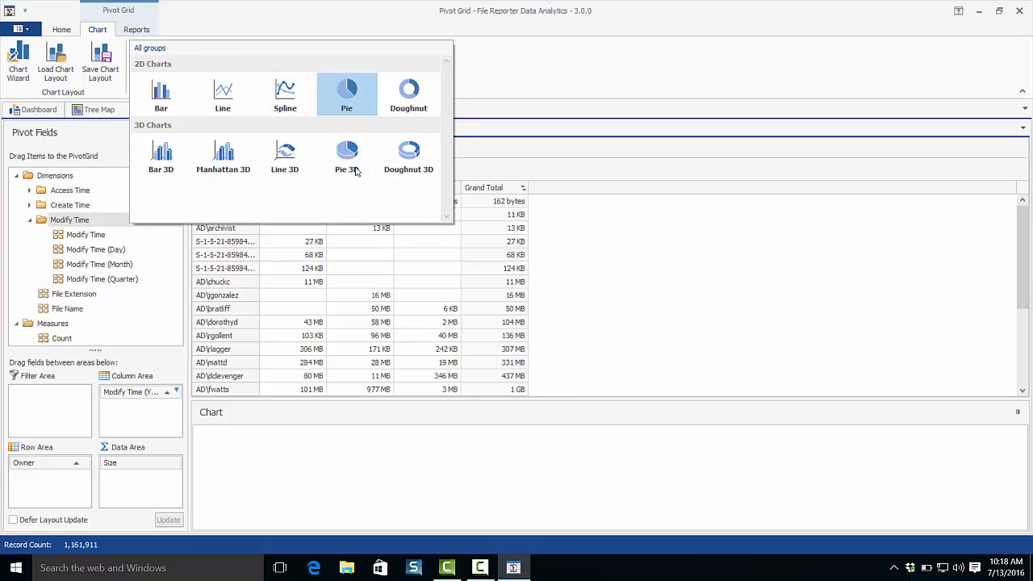
pyautogui.click(448, 260)
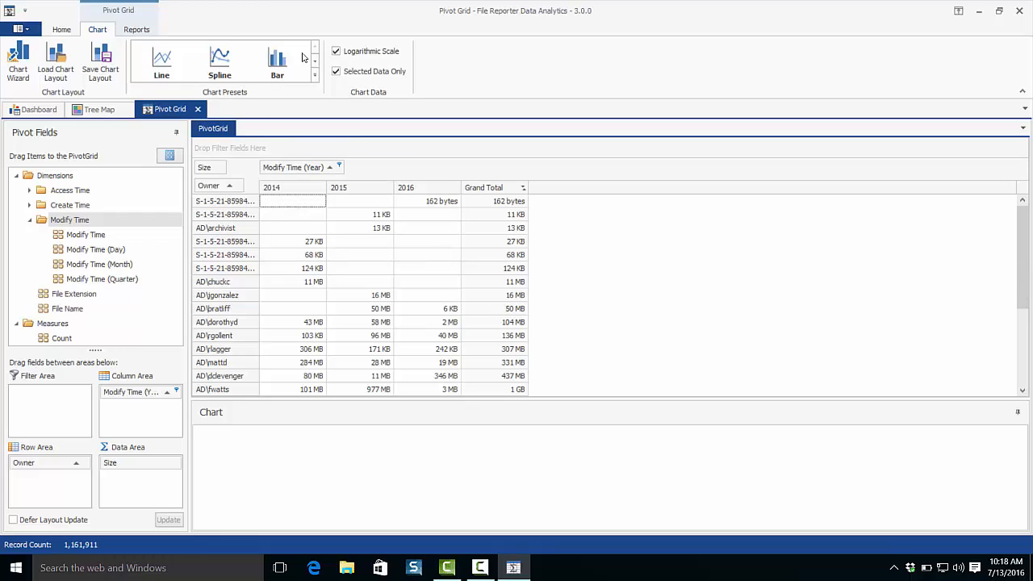
pyautogui.click(314, 75)
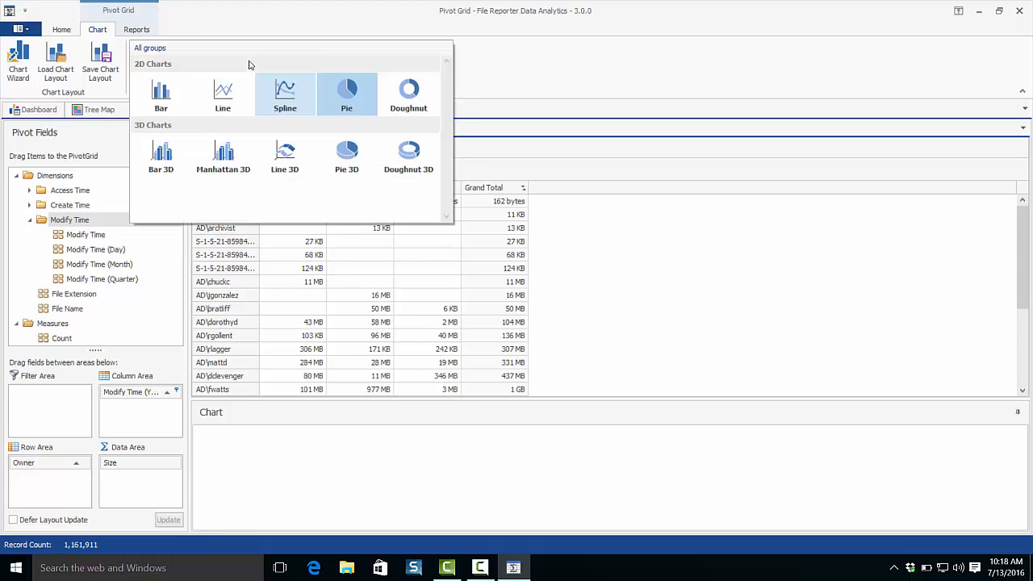
pyautogui.click(346, 168)
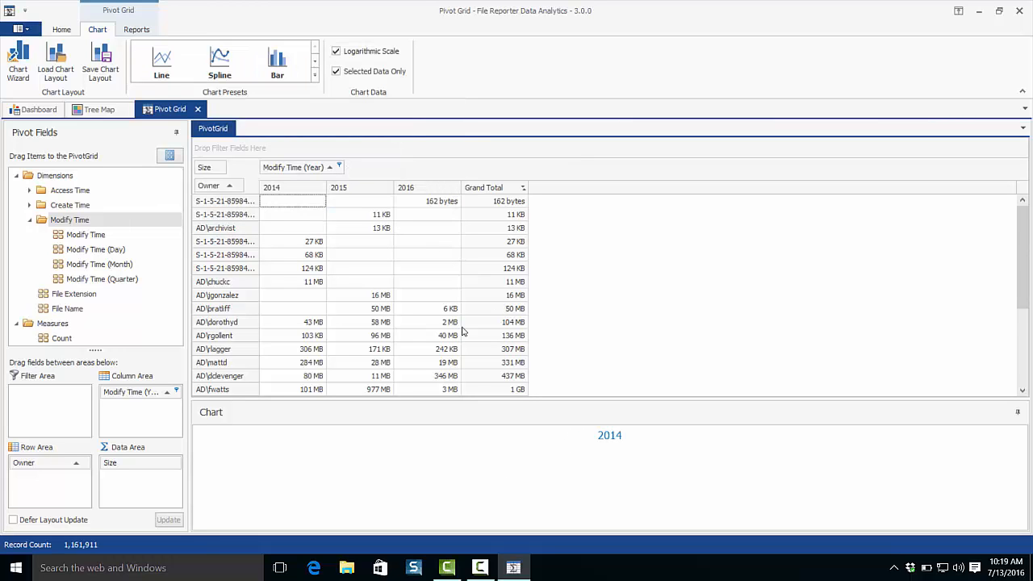
# Float and enlarge the Chart panel, and chart the 2014 to 2016 sizes of the last eight owners including the Grand Total row.
pyautogui.moveTo(692, 395); pyautogui.dragTo(747, 154)
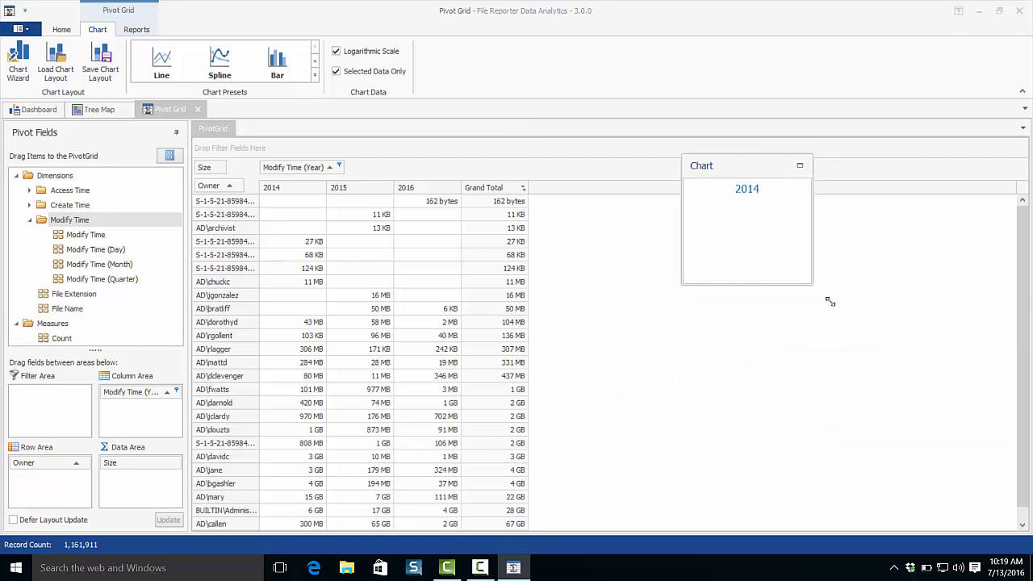
pyautogui.moveTo(830, 301); pyautogui.dragTo(957, 505)
pyautogui.scroll(-1, 557, 362)
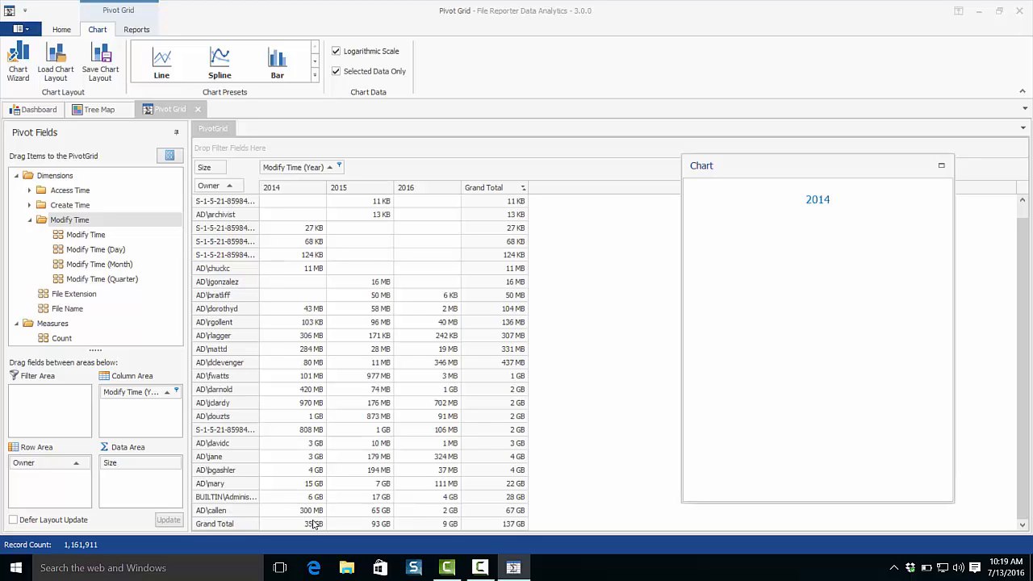
pyautogui.moveTo(319, 523); pyautogui.dragTo(461, 416)
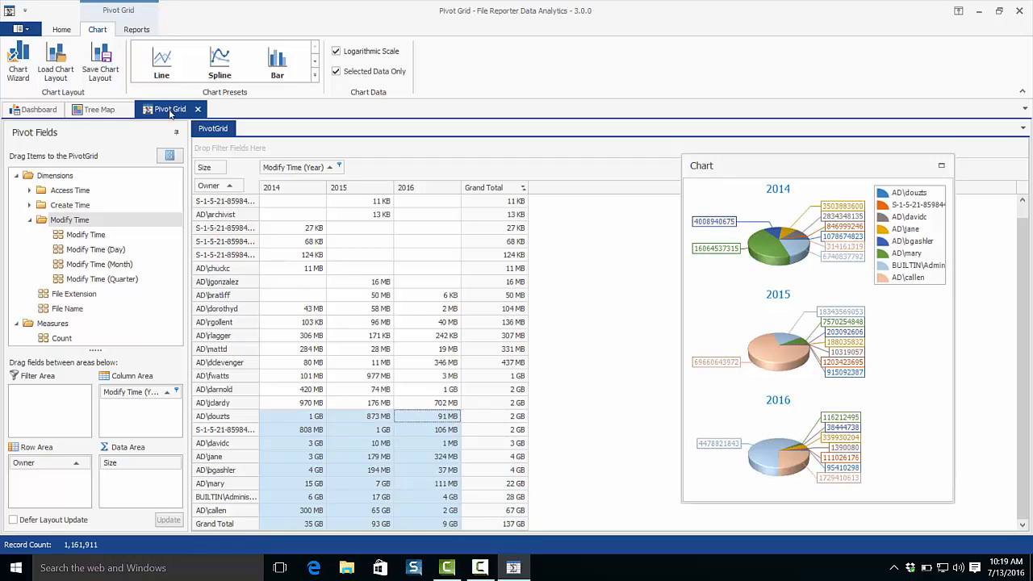
# Show the pivot grid's export options, and browse the scan data details behind the last owner's 2014 size in an enlarged window.
pyautogui.click(137, 31)
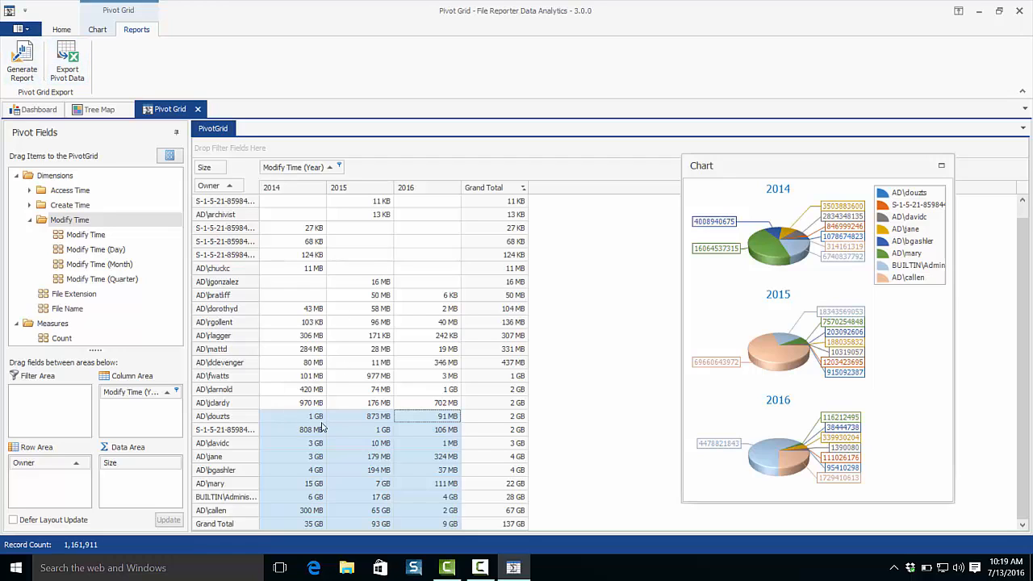
pyautogui.click(311, 510)
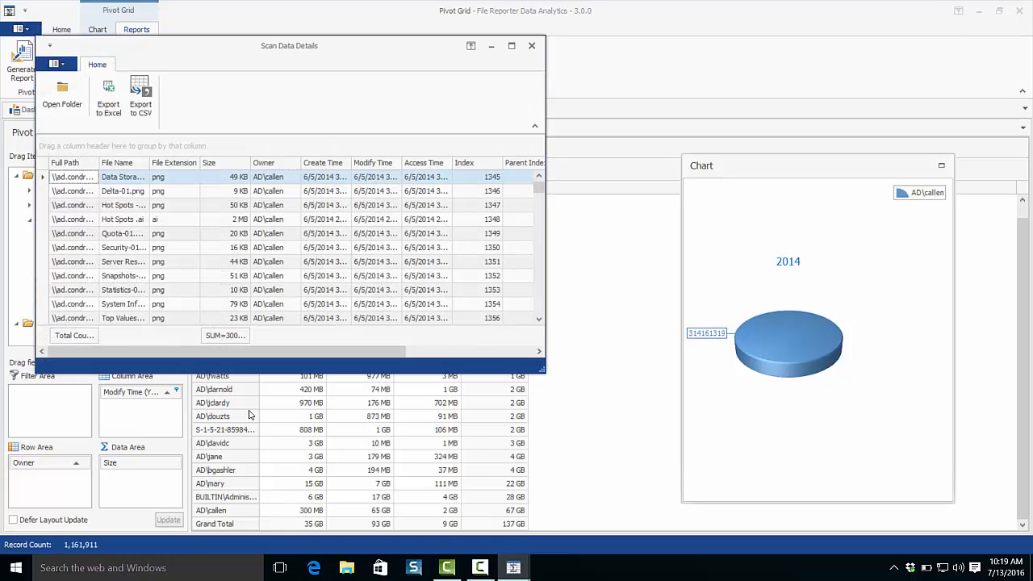
pyautogui.moveTo(612, 396); pyautogui.dragTo(958, 507)
pyautogui.scroll(-2, 447, 331)
pyautogui.scroll(2, 447, 331)
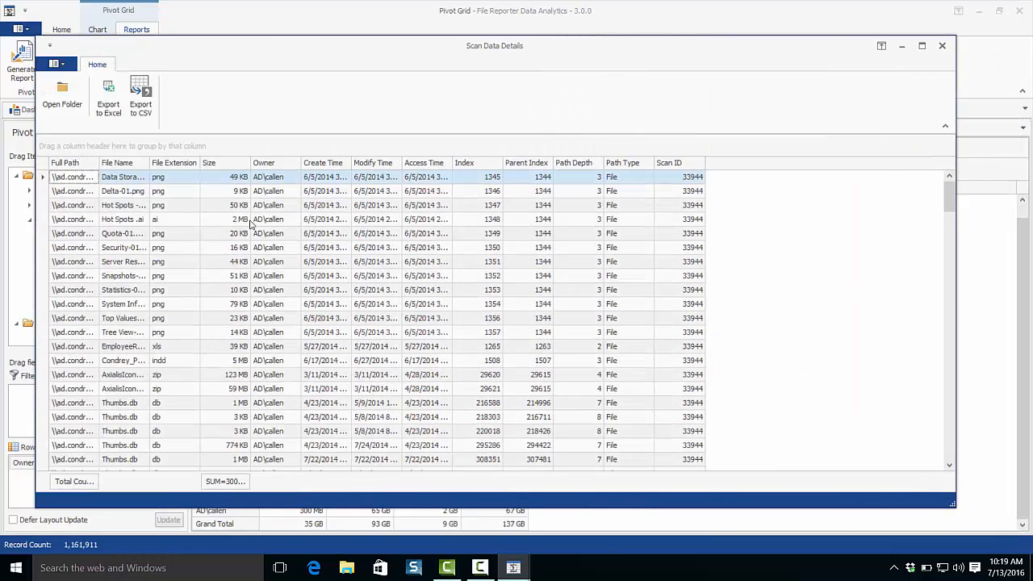
# Group the scan data details by Full Path and replace that grouping with File Extension.
pyautogui.moveTo(74, 163); pyautogui.dragTo(89, 147)
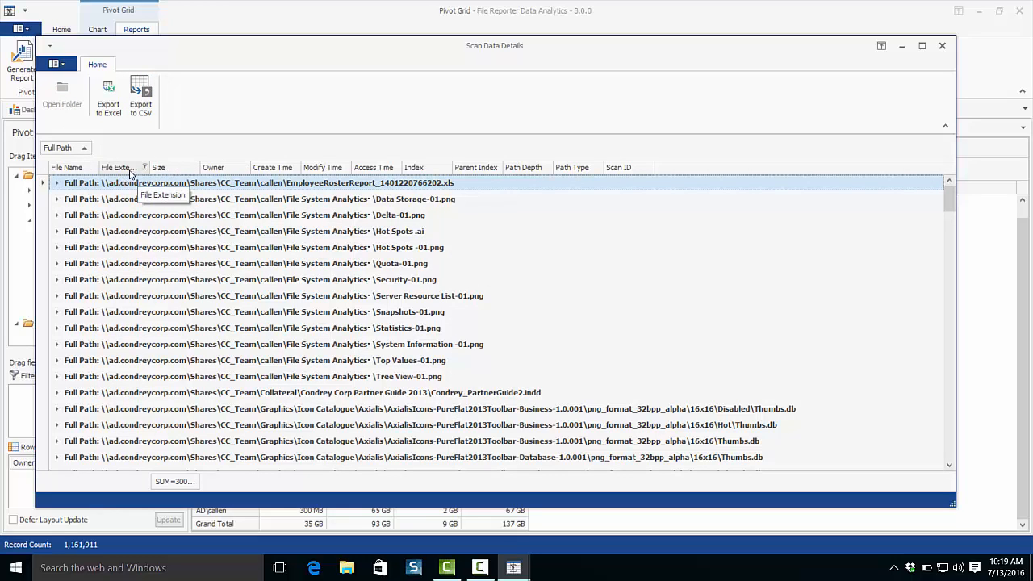
pyautogui.moveTo(122, 172); pyautogui.dragTo(121, 150)
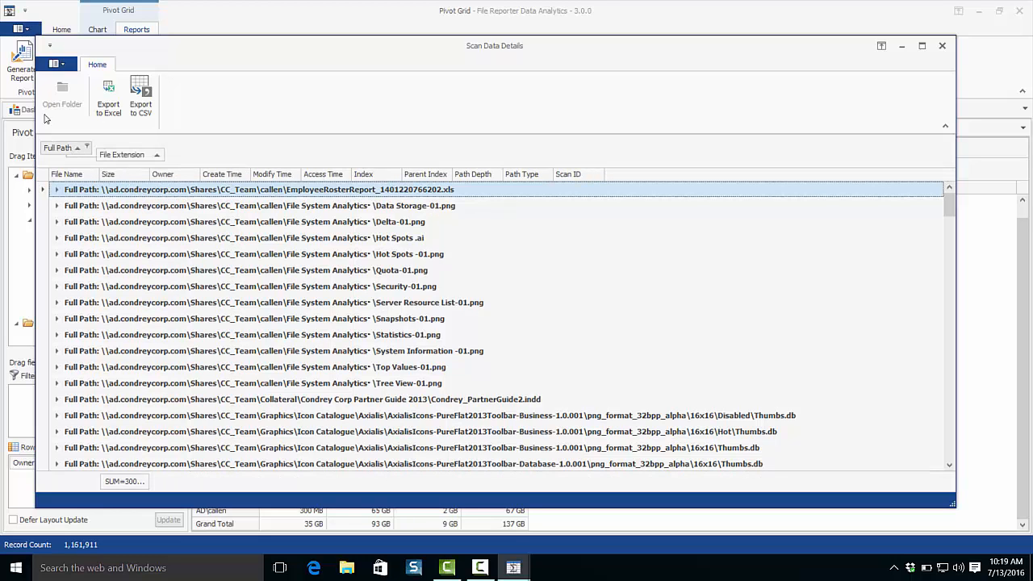
pyautogui.moveTo(56, 148); pyautogui.dragTo(52, 171)
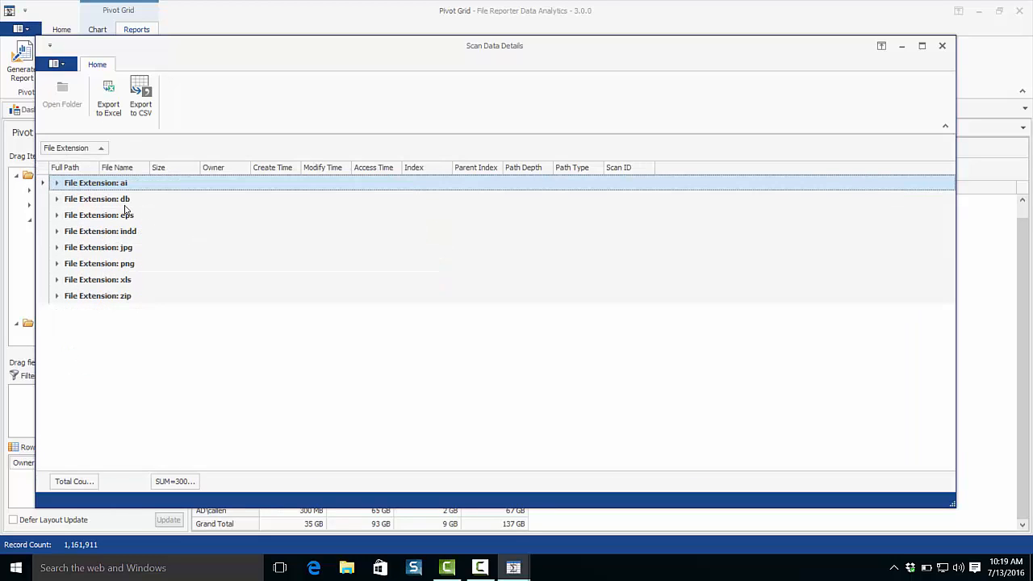
# Inspect the files in the ai extension group, collapse the group and close the Scan Data Details window.
pyautogui.click(57, 183)
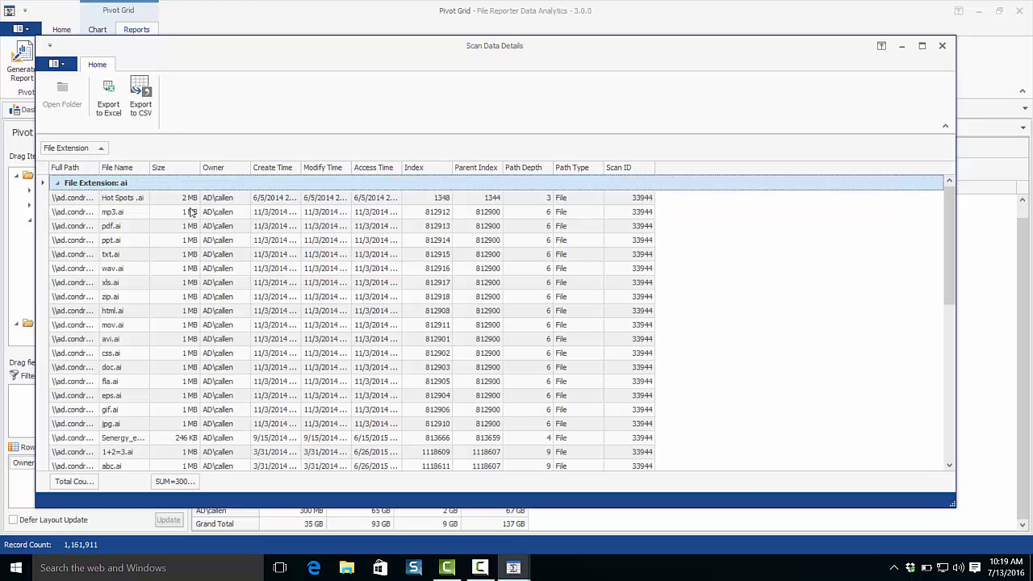
pyautogui.click(56, 183)
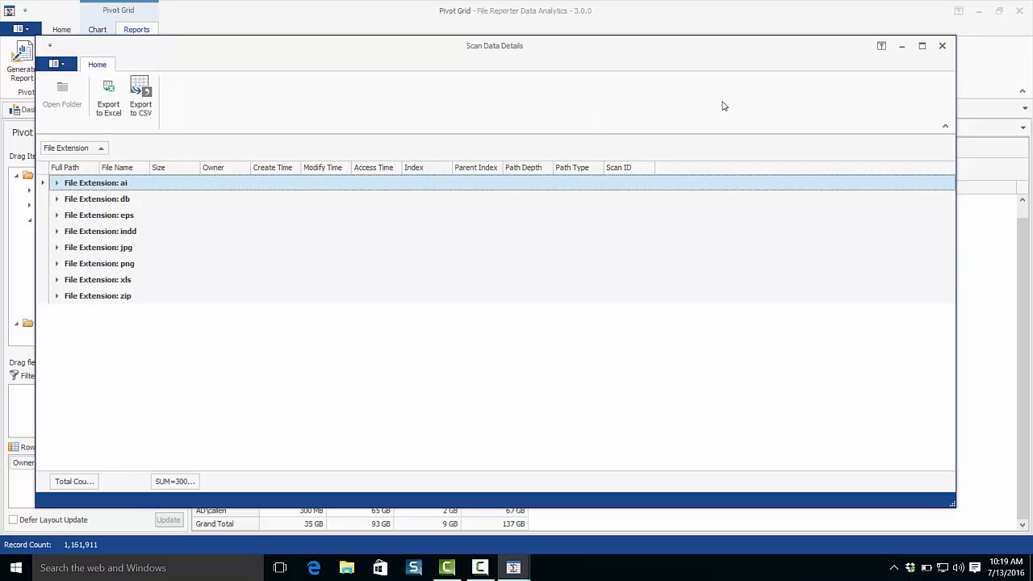
pyautogui.click(942, 45)
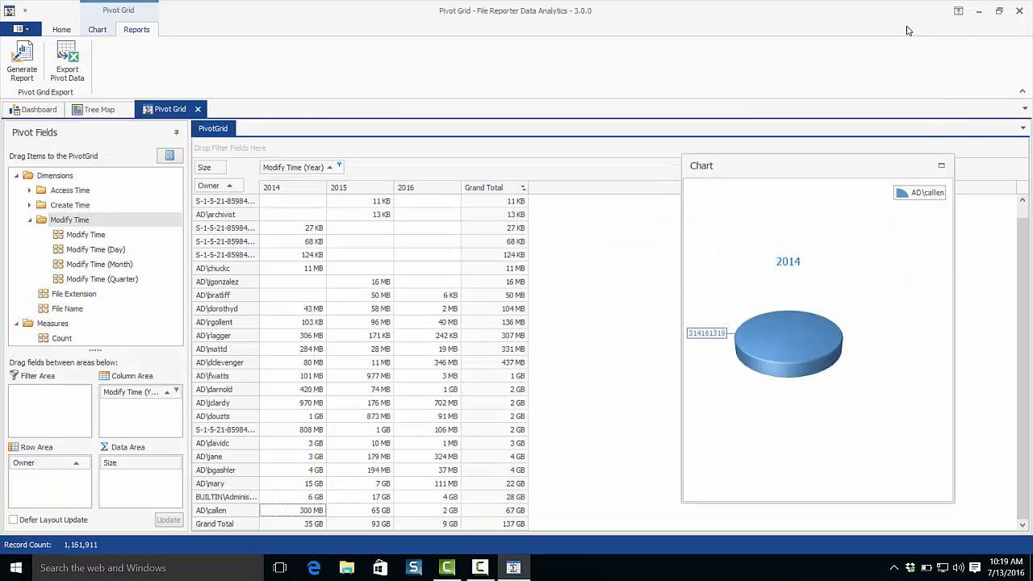